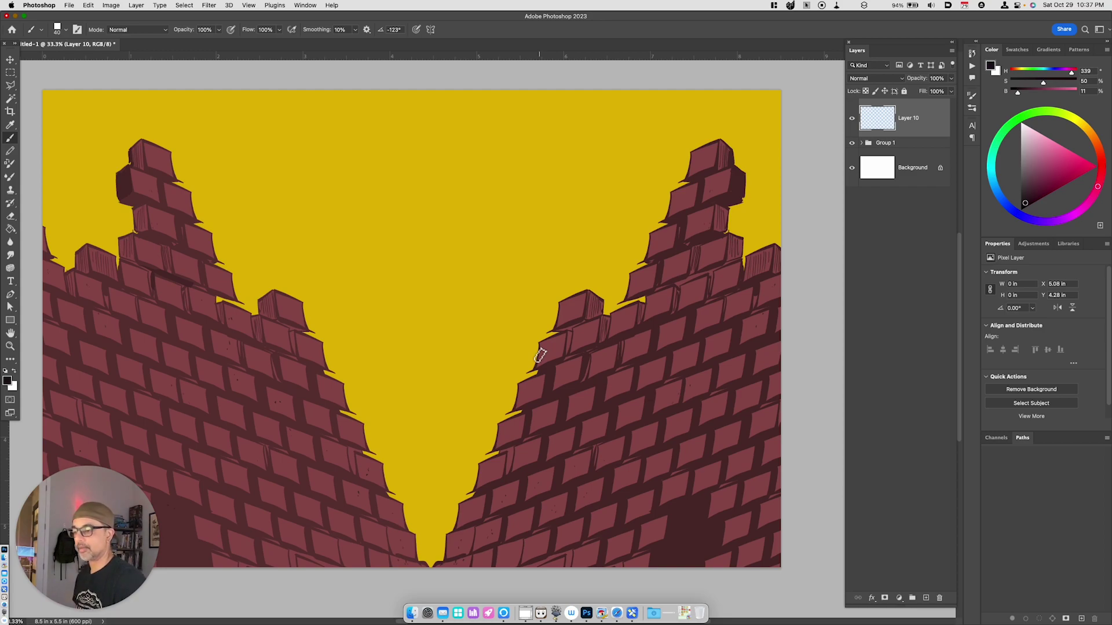
Hide the existing wall art, choose crimson, and sketch one slanted parallelogram brick.
{"action": "left_click", "coordinate": [852, 142]}
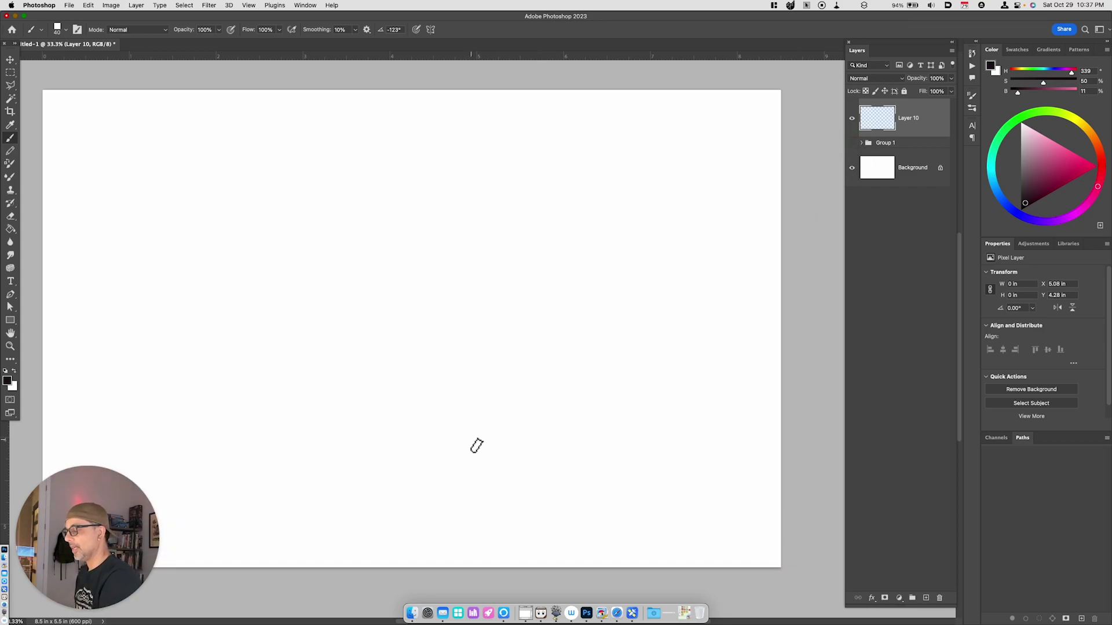
{"action": "left_click", "coordinate": [1070, 169]}
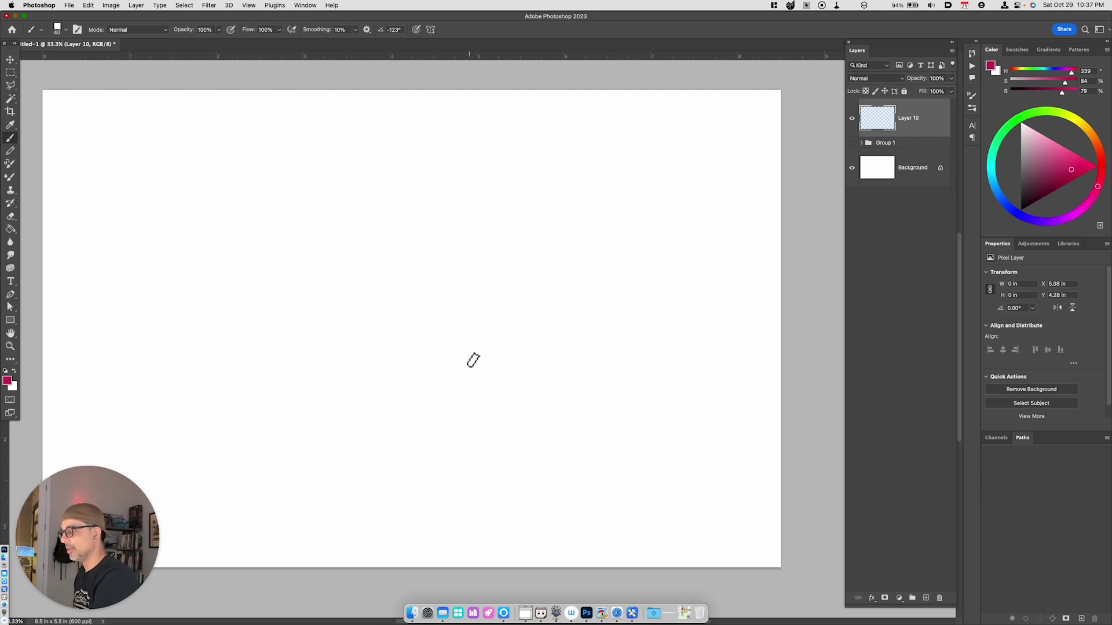
{"action": "mouse_move", "coordinate": [460, 363]}
{"action": "left_mouse_down"}
{"action": "mouse_move", "coordinate": [457, 395]}
{"action": "mouse_move", "coordinate": [504, 341]}
{"action": "mouse_move", "coordinate": [494, 383]}
{"action": "left_mouse_up"}
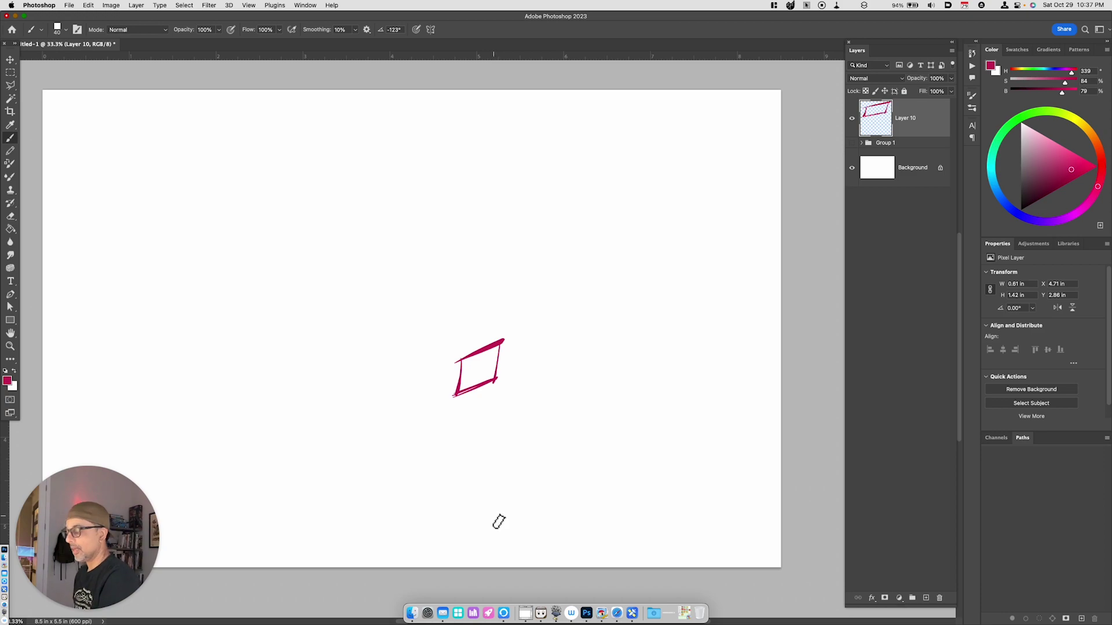
Duplicate the brick three times and offset the copies into a staggered cluster.
{"action": "key", "text": "super"}
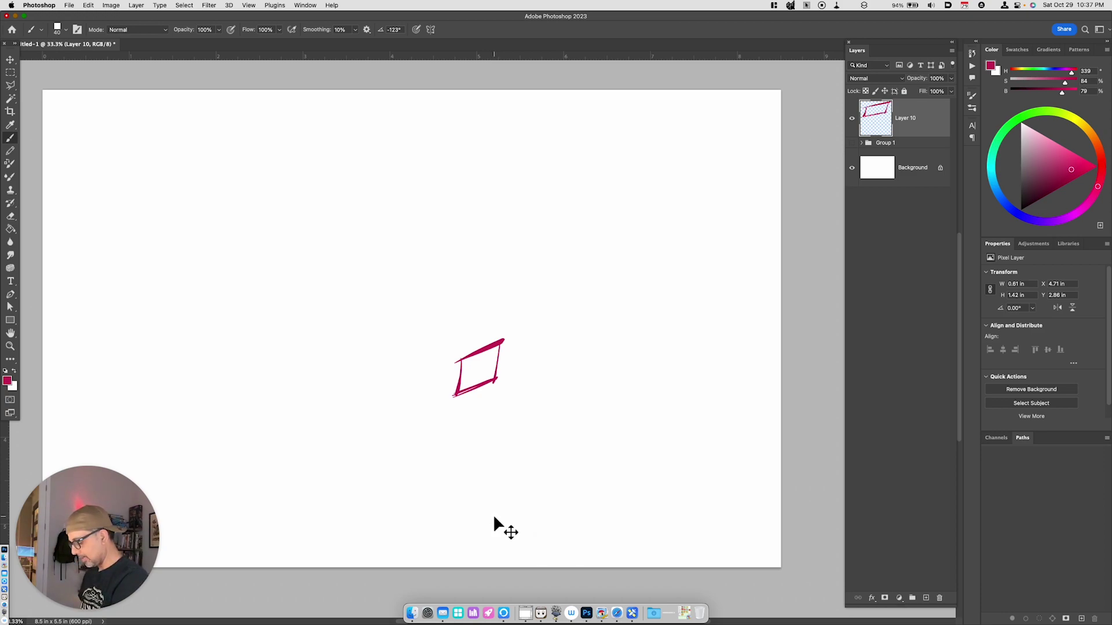
{"action": "key", "text": "super+j"}
{"action": "key", "text": "v"}
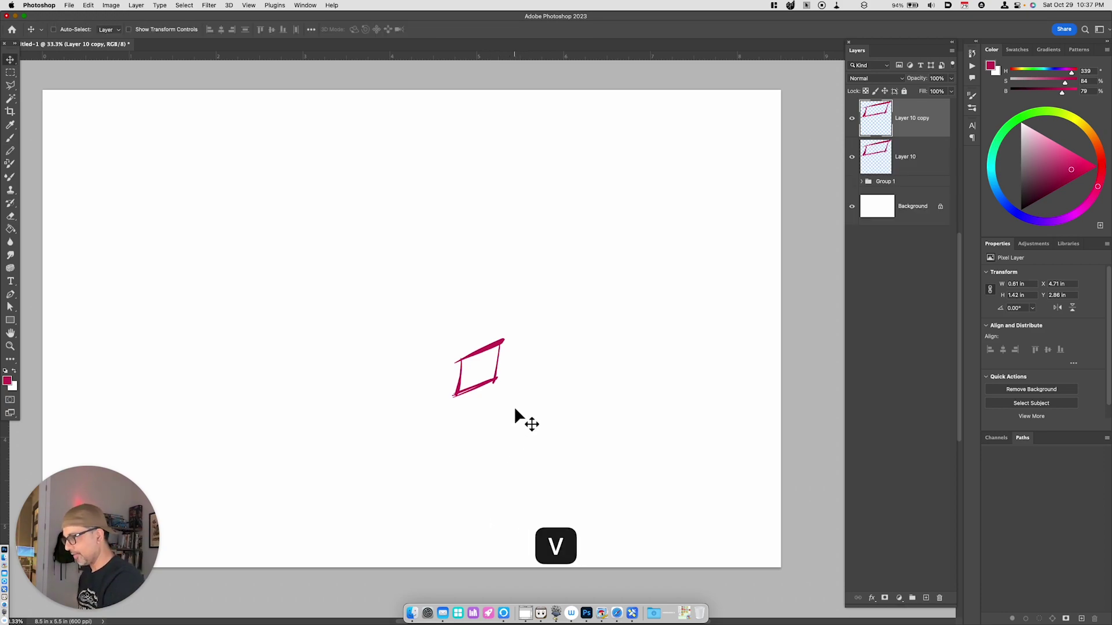
{"action": "mouse_move", "coordinate": [513, 405]}
{"action": "left_mouse_down"}
{"action": "mouse_move", "coordinate": [546, 440]}
{"action": "mouse_move", "coordinate": [479, 465]}
{"action": "left_mouse_up"}
{"action": "key", "text": "super+j"}
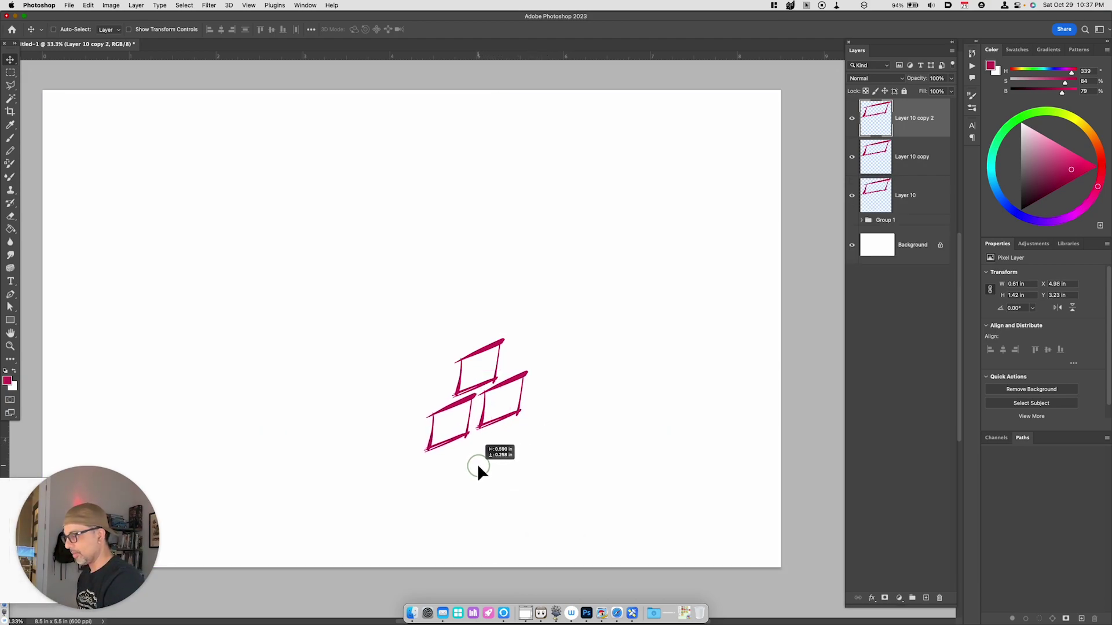
{"action": "key", "text": "super+j"}
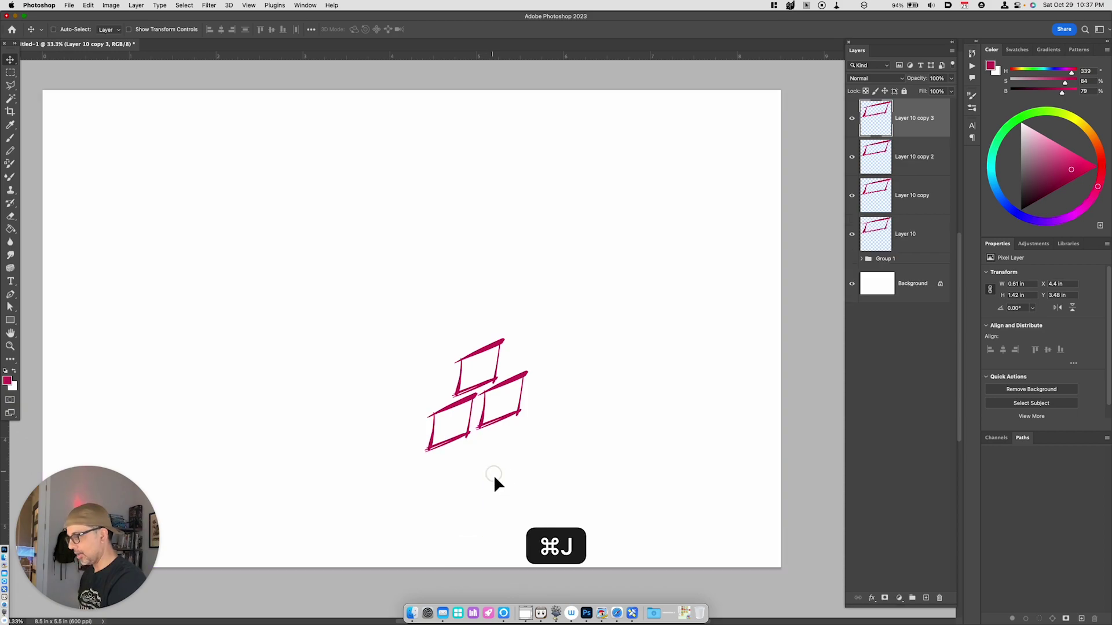
{"action": "mouse_move", "coordinate": [494, 478]}
{"action": "left_mouse_down"}
{"action": "mouse_move", "coordinate": [519, 504]}
{"action": "mouse_move", "coordinate": [508, 492]}
{"action": "left_mouse_up"}
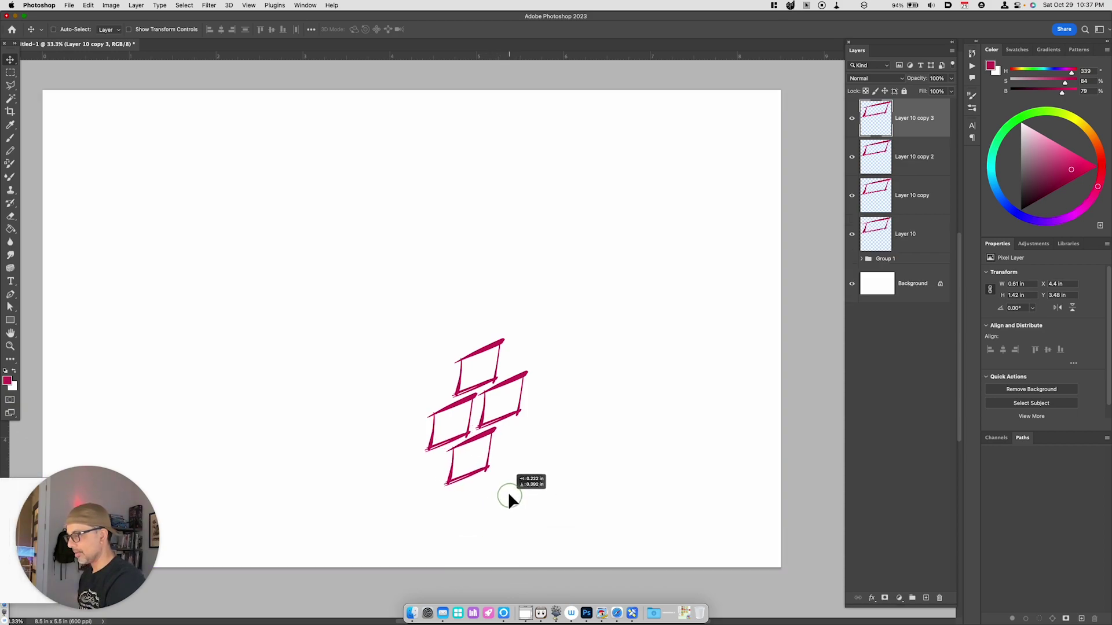
Select the four brick layers, Layer 10 through copy 3, and merge them.
{"action": "left_click", "coordinate": [526, 615]}
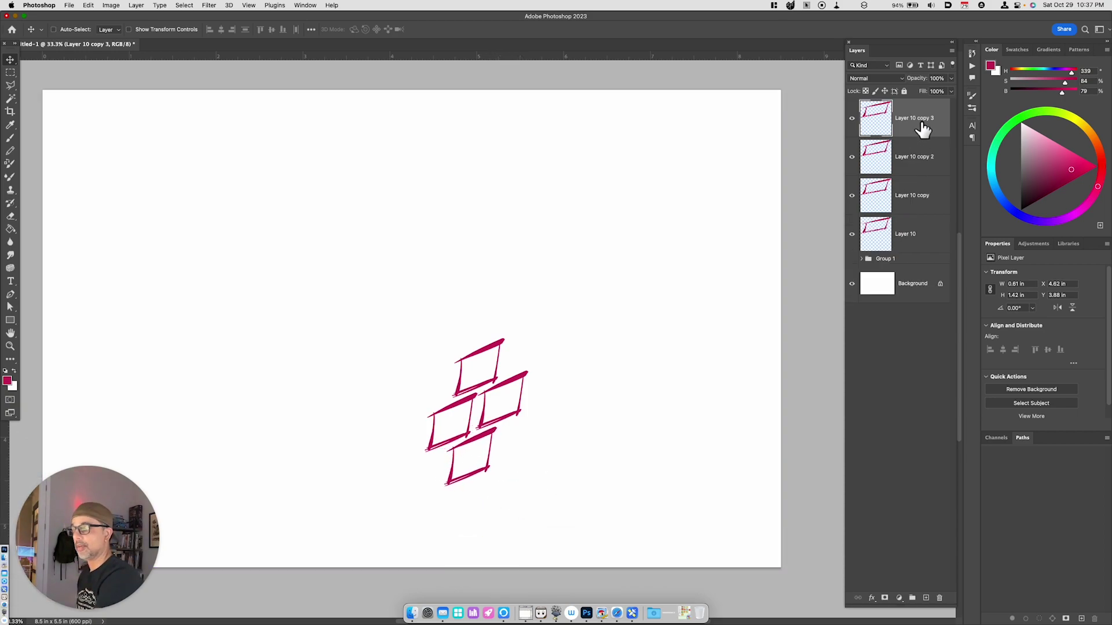
{"action": "left_click", "coordinate": [906, 237], "text": "shift"}
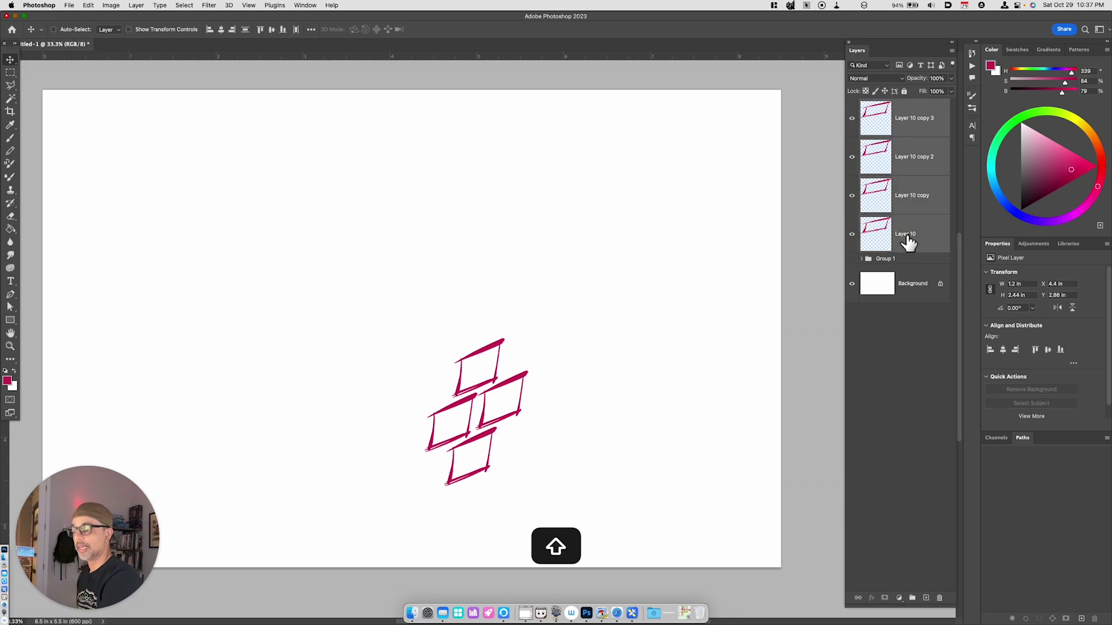
{"action": "key", "text": "super"}
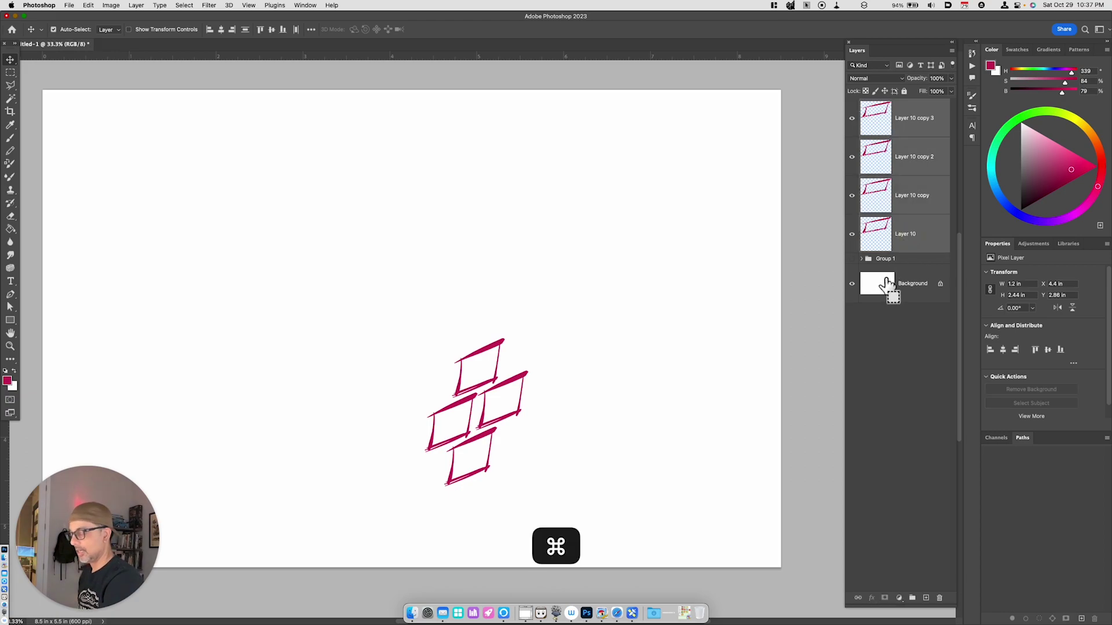
{"action": "key", "text": "super+e"}
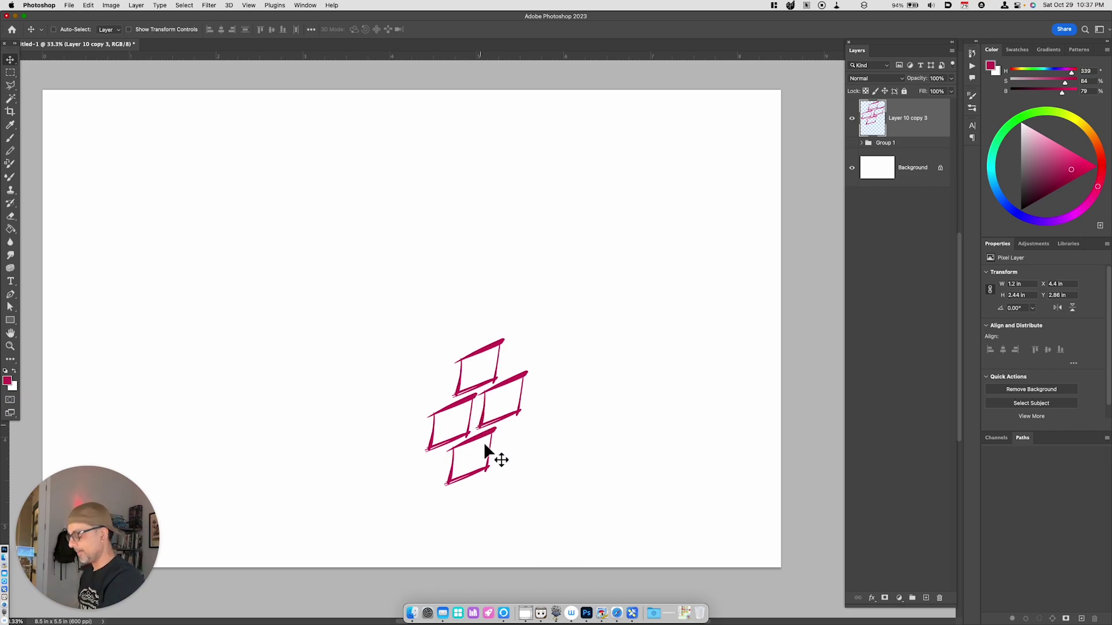
Copy the cluster down-right along the diagonal and merge the three cluster layers.
{"action": "key", "text": "super"}
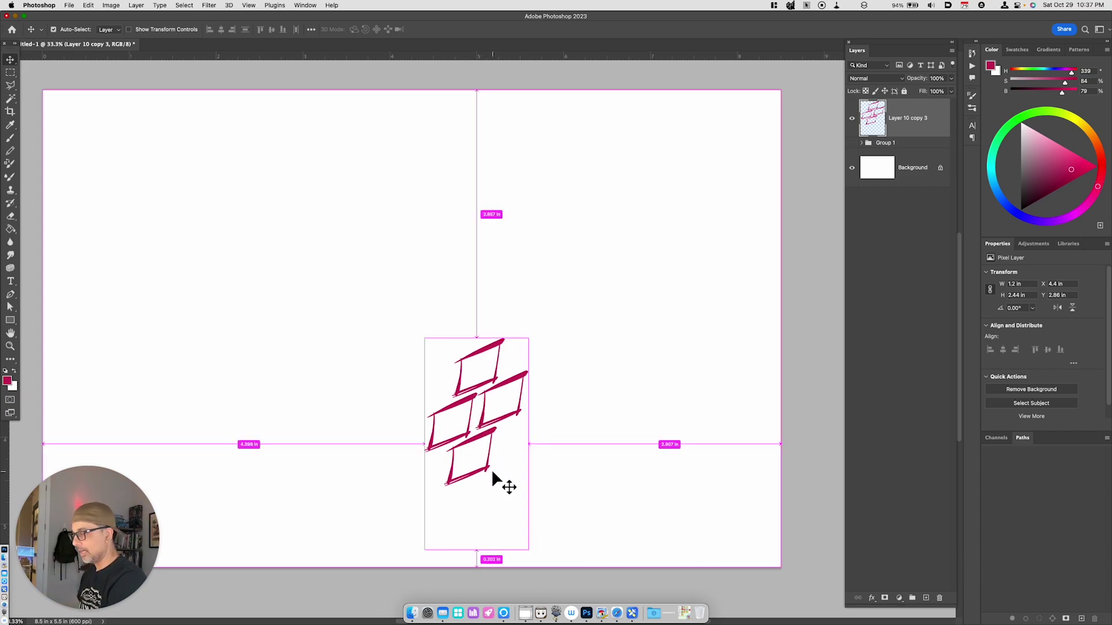
{"action": "key", "text": "super+j"}
{"action": "key", "text": "v"}
{"action": "mouse_move", "coordinate": [495, 477]}
{"action": "left_mouse_down"}
{"action": "mouse_move", "coordinate": [540, 510]}
{"action": "mouse_move", "coordinate": [530, 509]}
{"action": "mouse_move", "coordinate": [583, 584]}
{"action": "mouse_move", "coordinate": [581, 573]}
{"action": "left_mouse_up"}
{"action": "key", "text": "super+j"}
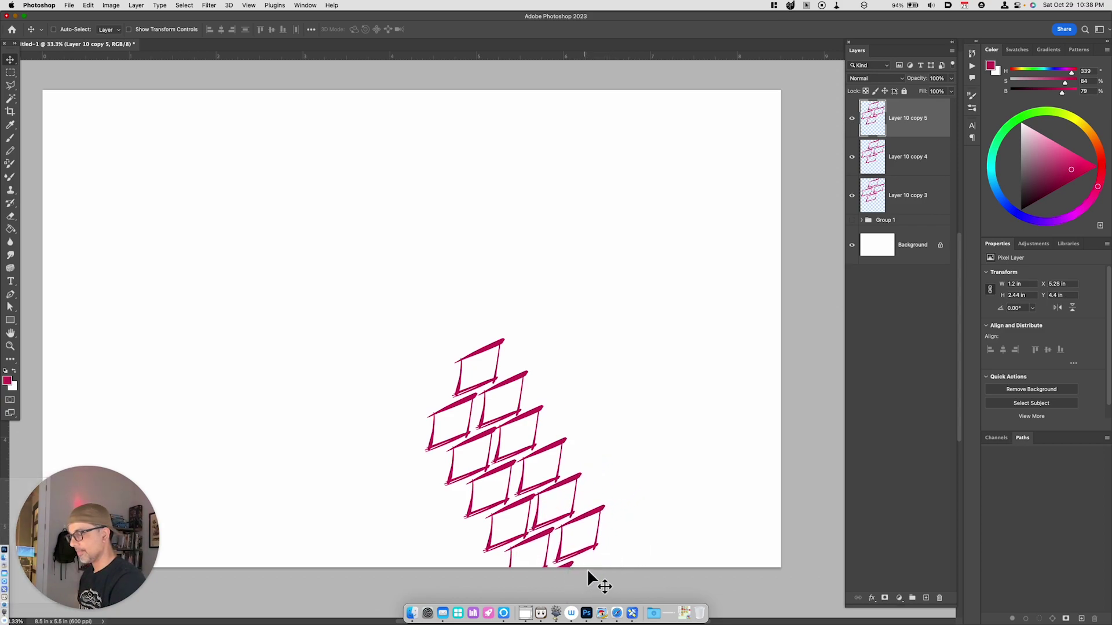
{"action": "key", "text": "shift"}
{"action": "left_click", "coordinate": [896, 198], "text": "shift"}
{"action": "key", "text": "super+e"}
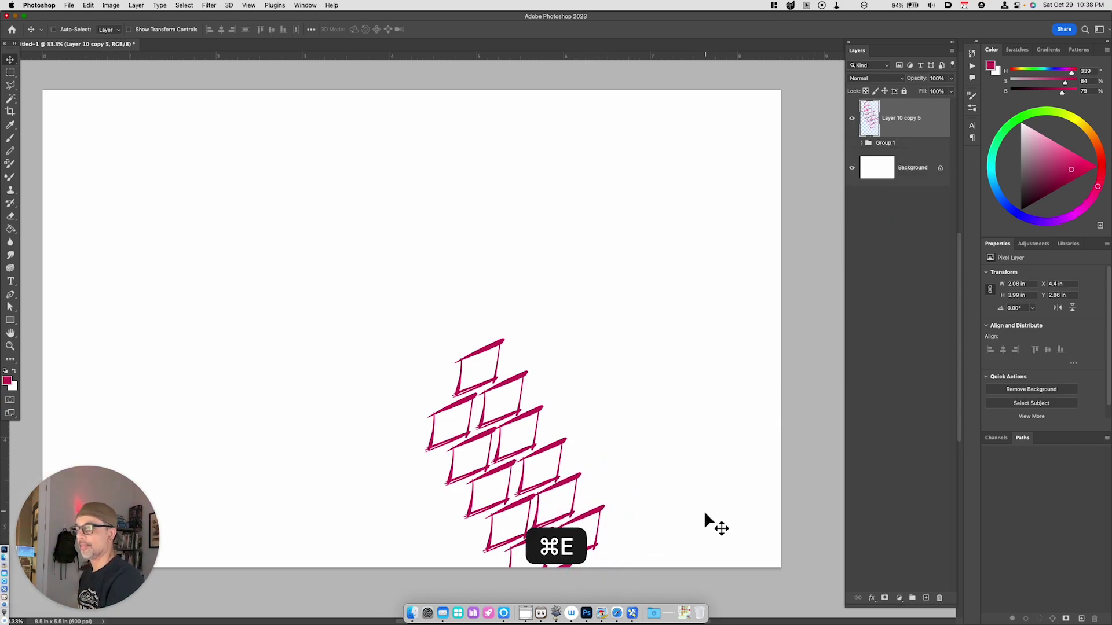
Add an interlocking copy of the brick strip to the lower left and merge both strips.
{"action": "key", "text": "super+j"}
{"action": "left_click", "coordinate": [705, 517]}
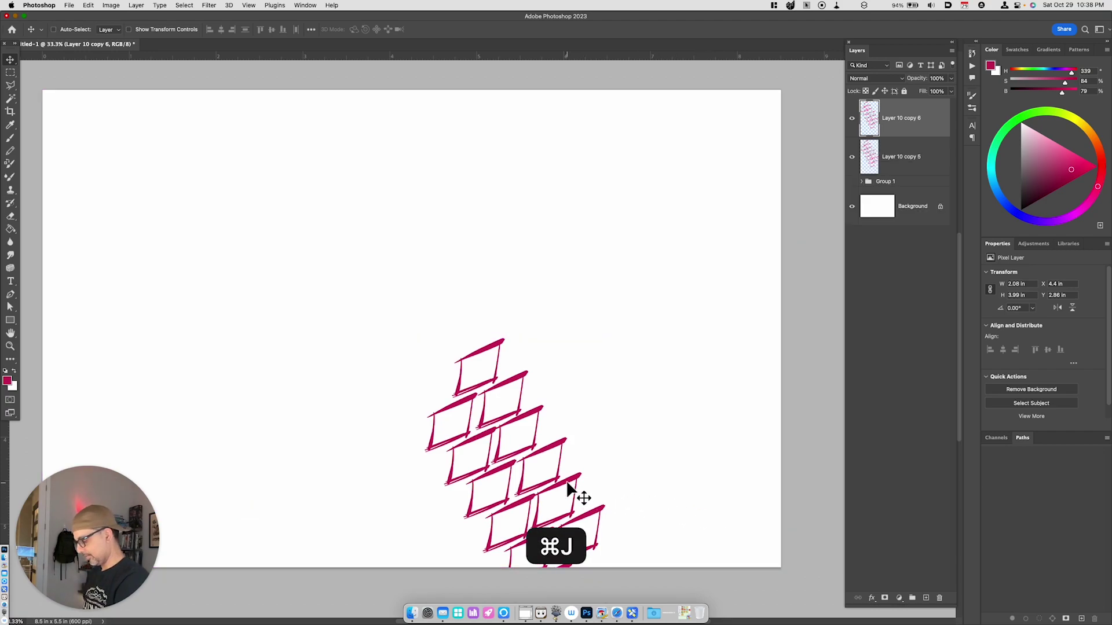
{"action": "key", "text": "v"}
{"action": "left_click_drag", "start_coordinate": [567, 487], "coordinate": [480, 576]}
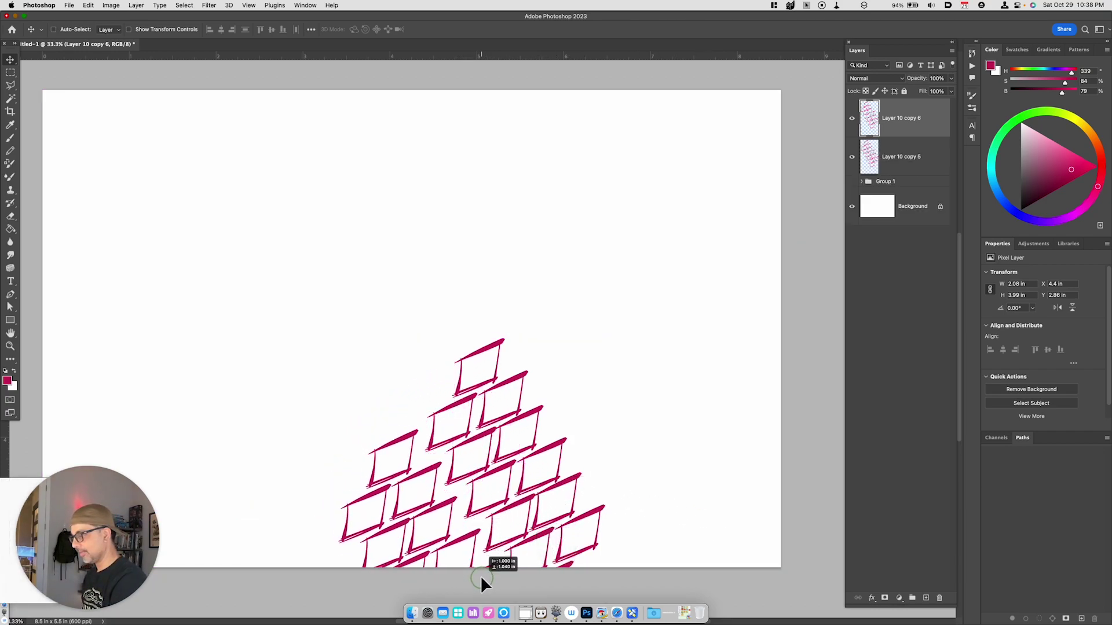
{"action": "left_click_drag", "start_coordinate": [481, 576], "coordinate": [492, 557]}
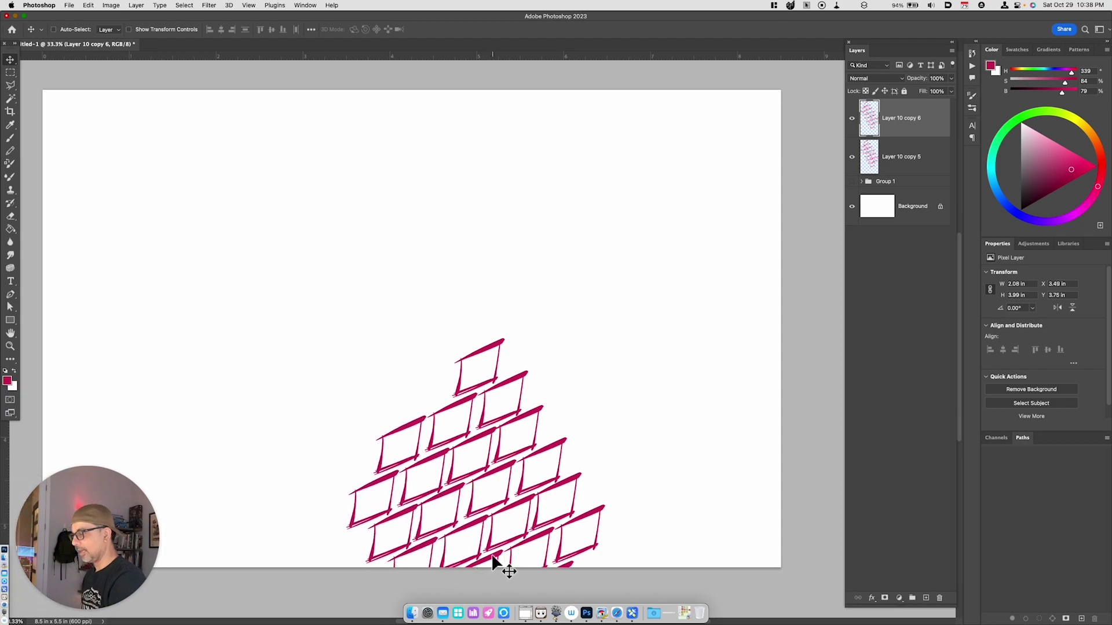
{"action": "left_click", "coordinate": [912, 161], "text": "shift"}
{"action": "key", "text": "super+e"}
Extend the wall with copies of the patch moved up-right and down-right.
{"action": "key", "text": "super+j"}
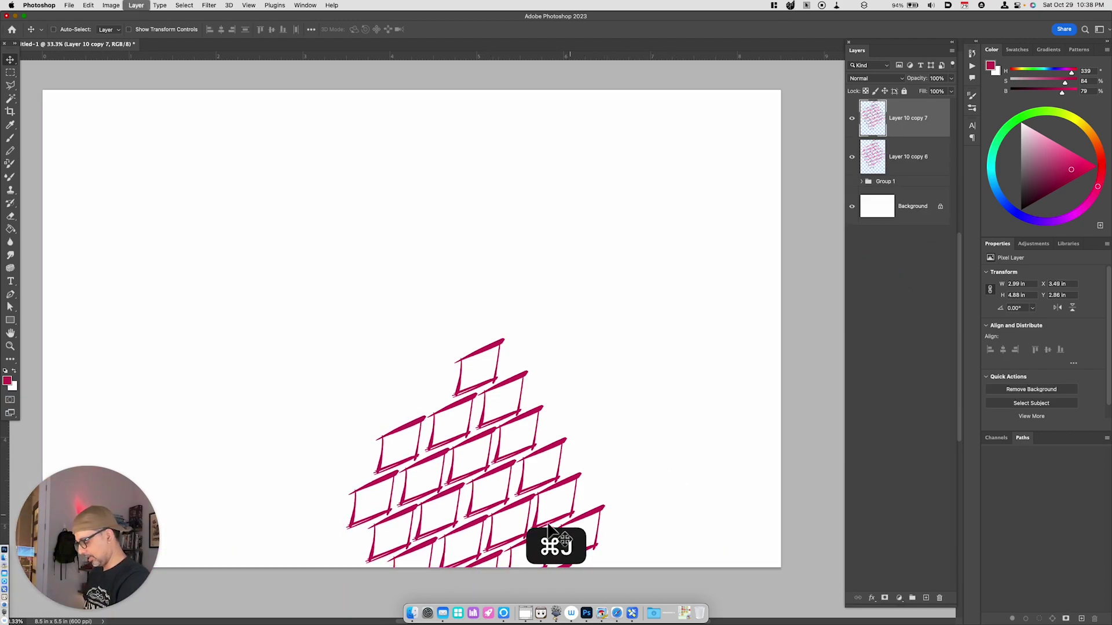
{"action": "key", "text": "v"}
{"action": "mouse_move", "coordinate": [519, 505]}
{"action": "left_mouse_down"}
{"action": "mouse_move", "coordinate": [613, 373]}
{"action": "mouse_move", "coordinate": [601, 389]}
{"action": "left_mouse_up"}
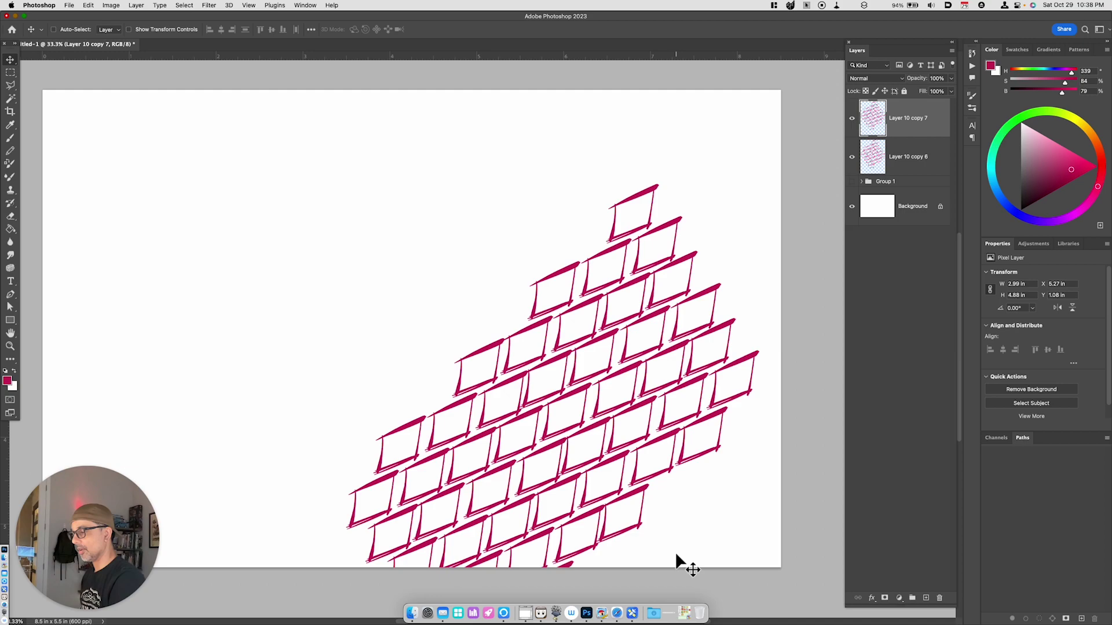
{"action": "key", "text": "super+j"}
{"action": "mouse_move", "coordinate": [621, 270]}
{"action": "left_mouse_down"}
{"action": "mouse_move", "coordinate": [713, 524]}
{"action": "mouse_move", "coordinate": [721, 517]}
{"action": "left_mouse_up"}
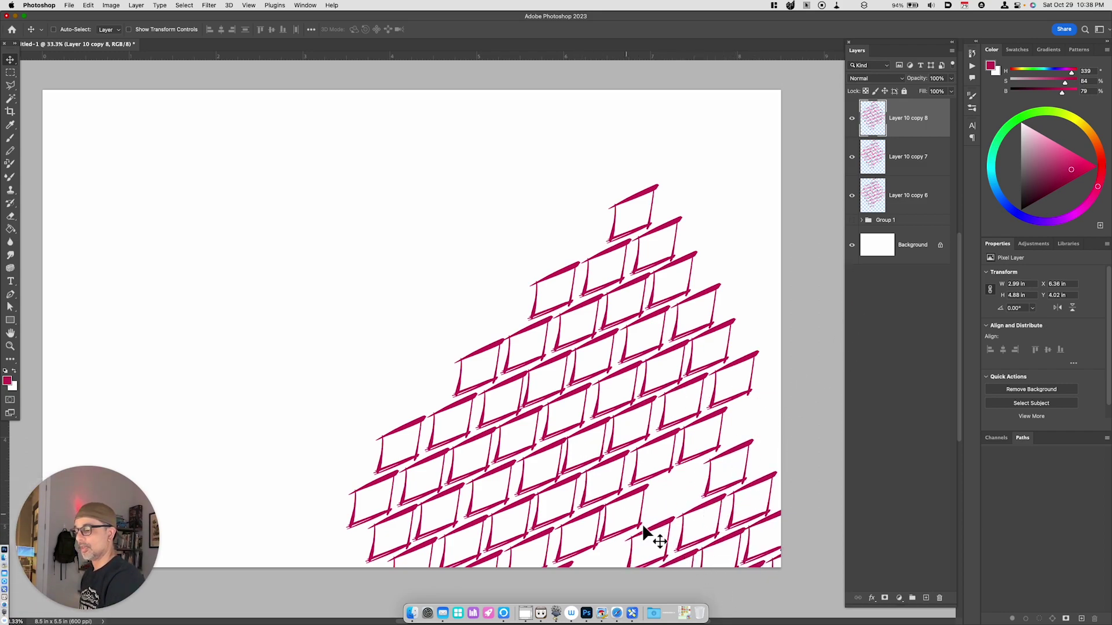
Add one more copy toward the top edge and merge all wall pieces into one layer.
{"action": "key", "text": "super+j"}
{"action": "key", "text": "v"}
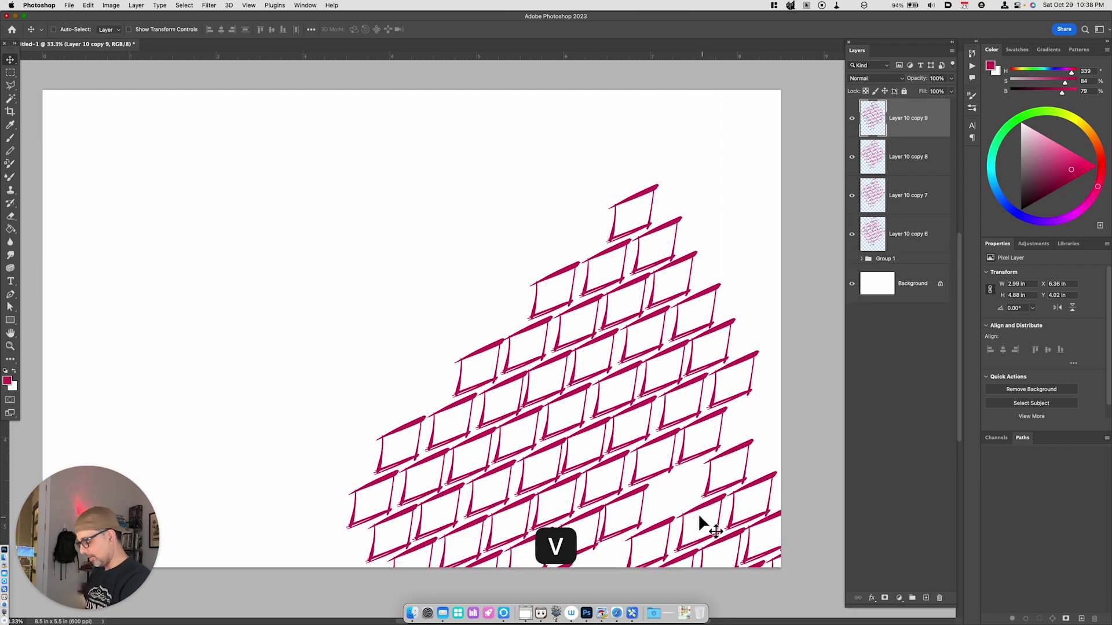
{"action": "mouse_move", "coordinate": [698, 514]}
{"action": "left_mouse_down"}
{"action": "mouse_move", "coordinate": [748, 118]}
{"action": "mouse_move", "coordinate": [712, 275]}
{"action": "left_mouse_up"}
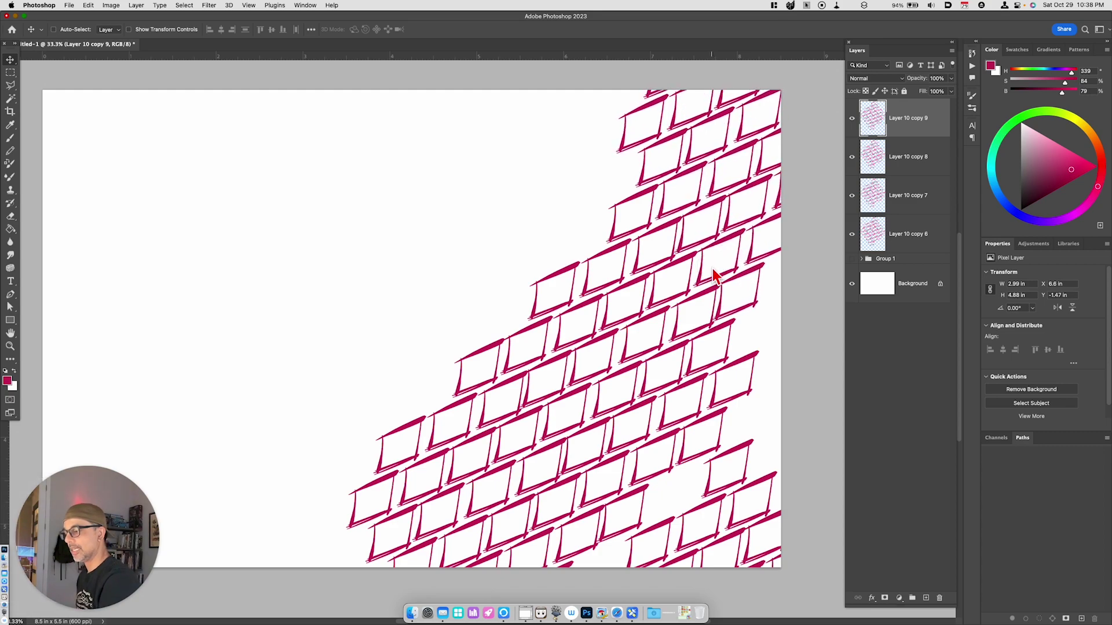
{"action": "left_click", "coordinate": [903, 252], "text": "shift"}
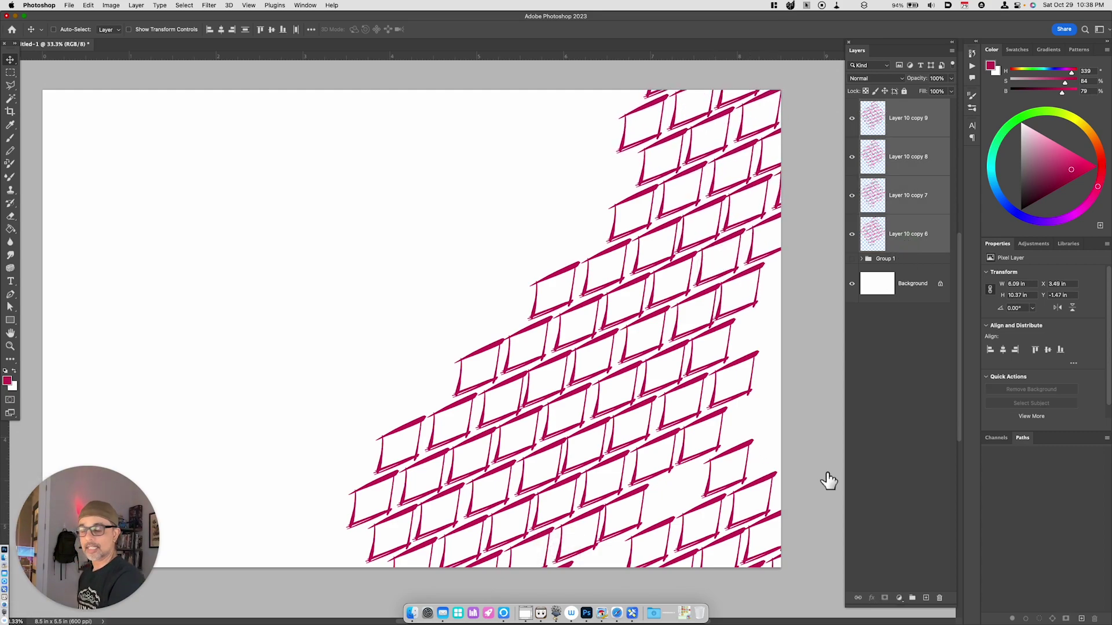
{"action": "key", "text": "super+e"}
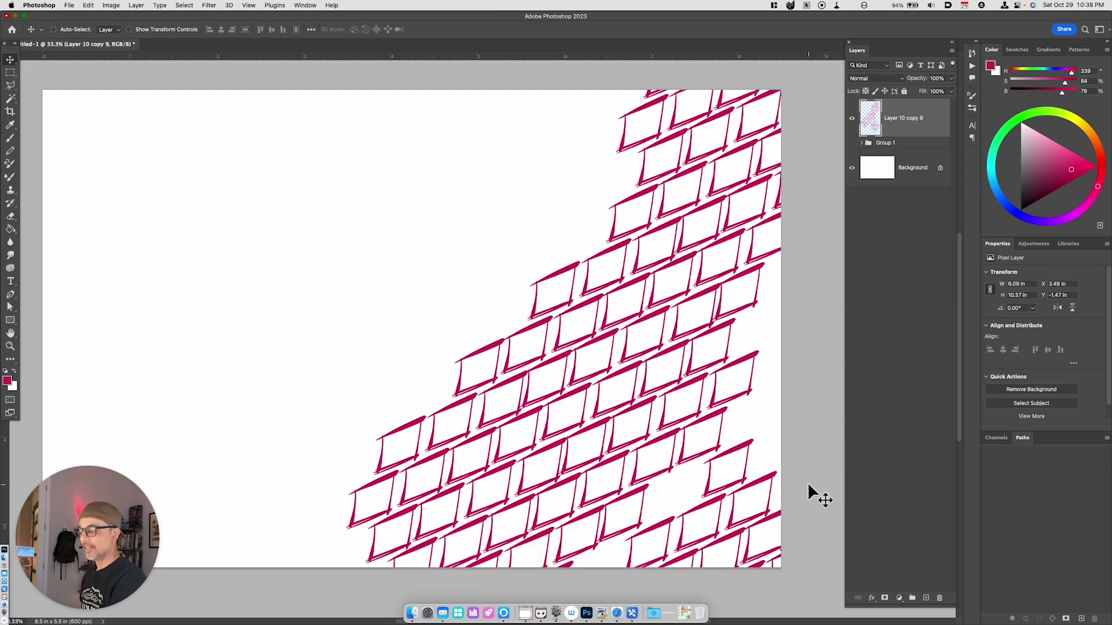
Add an empty layer beneath the wall and thicken edges of top, middle and lower bricks.
{"action": "key", "text": "alt+shift+super+n"}
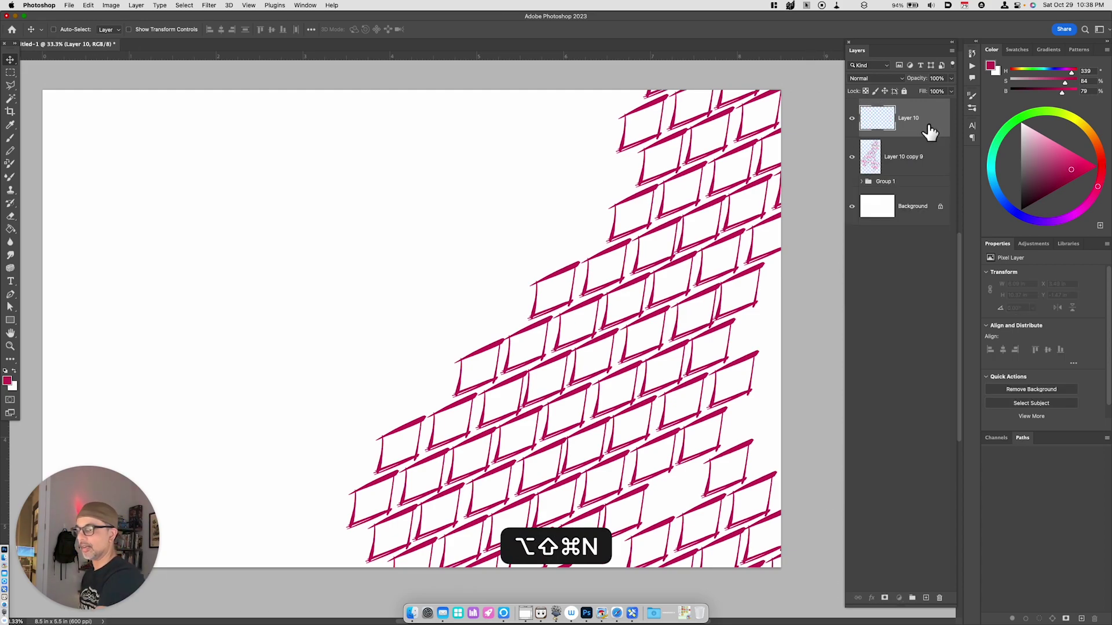
{"action": "left_click_drag", "start_coordinate": [929, 131], "coordinate": [939, 173]}
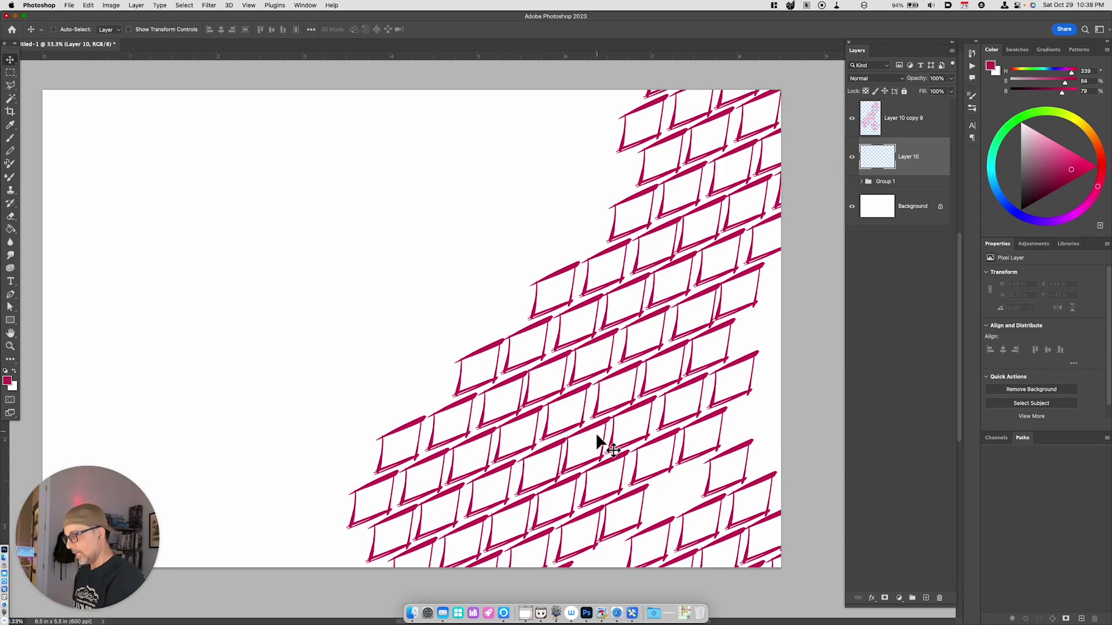
{"action": "key", "text": "b"}
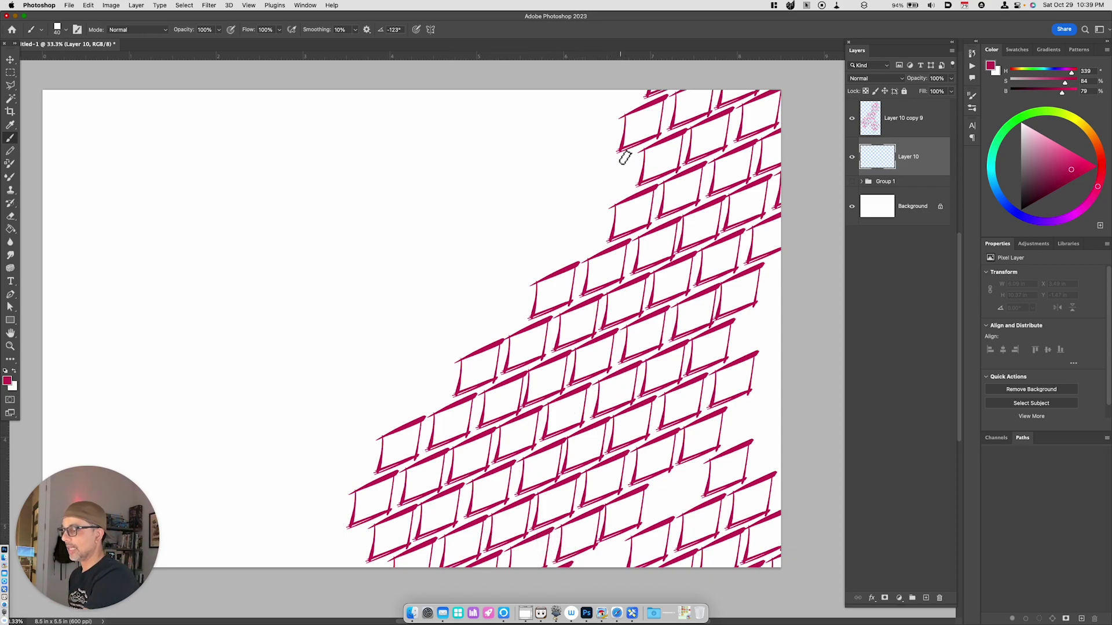
{"action": "left_click_drag", "start_coordinate": [619, 149], "coordinate": [642, 157]}
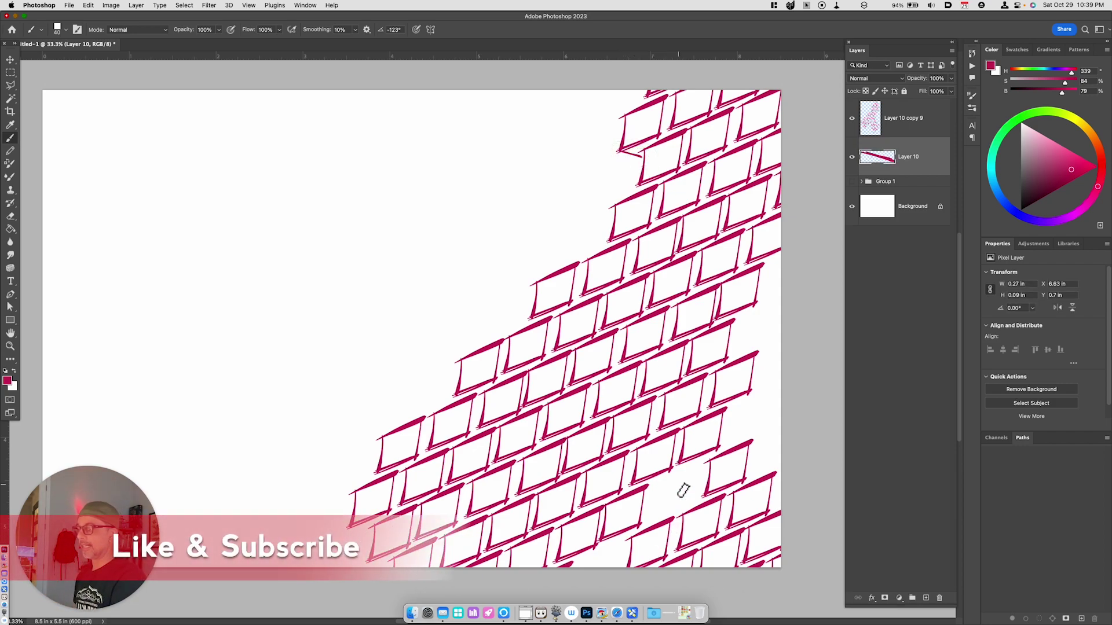
{"action": "mouse_move", "coordinate": [640, 179]}
{"action": "left_mouse_down"}
{"action": "mouse_move", "coordinate": [647, 224]}
{"action": "mouse_move", "coordinate": [632, 232]}
{"action": "left_mouse_up"}
{"action": "left_click_drag", "start_coordinate": [533, 319], "coordinate": [580, 313]}
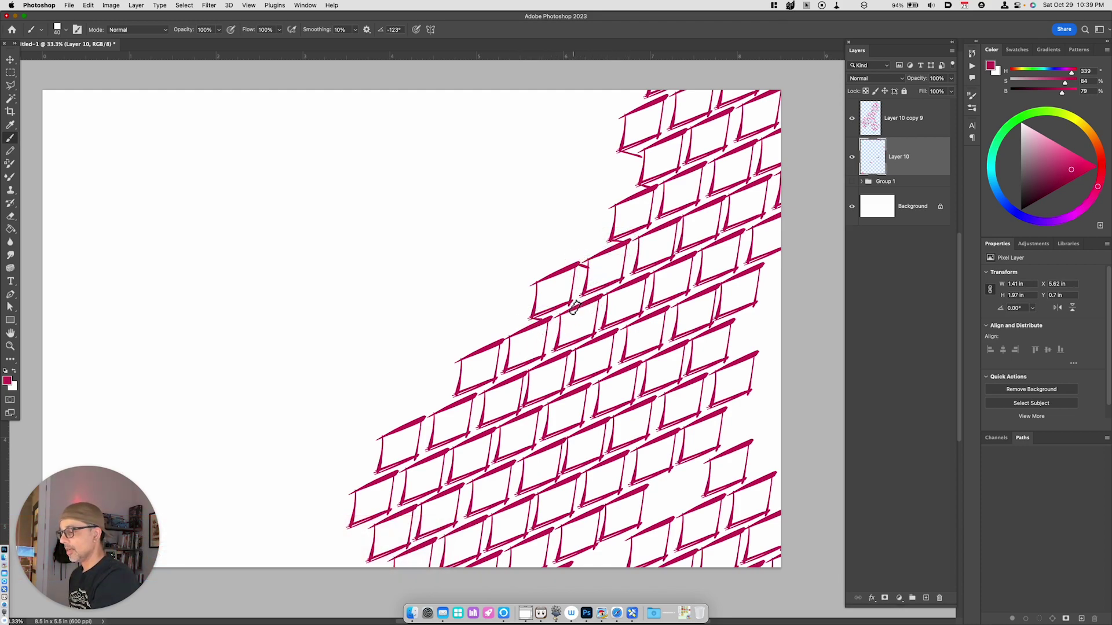
{"action": "left_click_drag", "start_coordinate": [458, 399], "coordinate": [480, 404]}
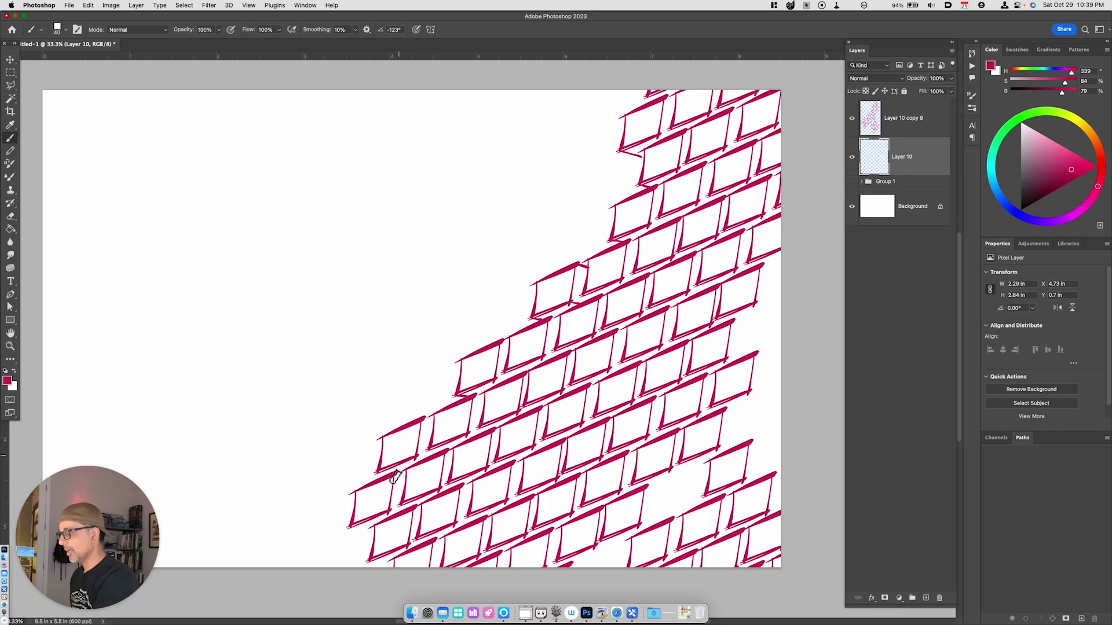
{"action": "left_click_drag", "start_coordinate": [352, 528], "coordinate": [419, 567]}
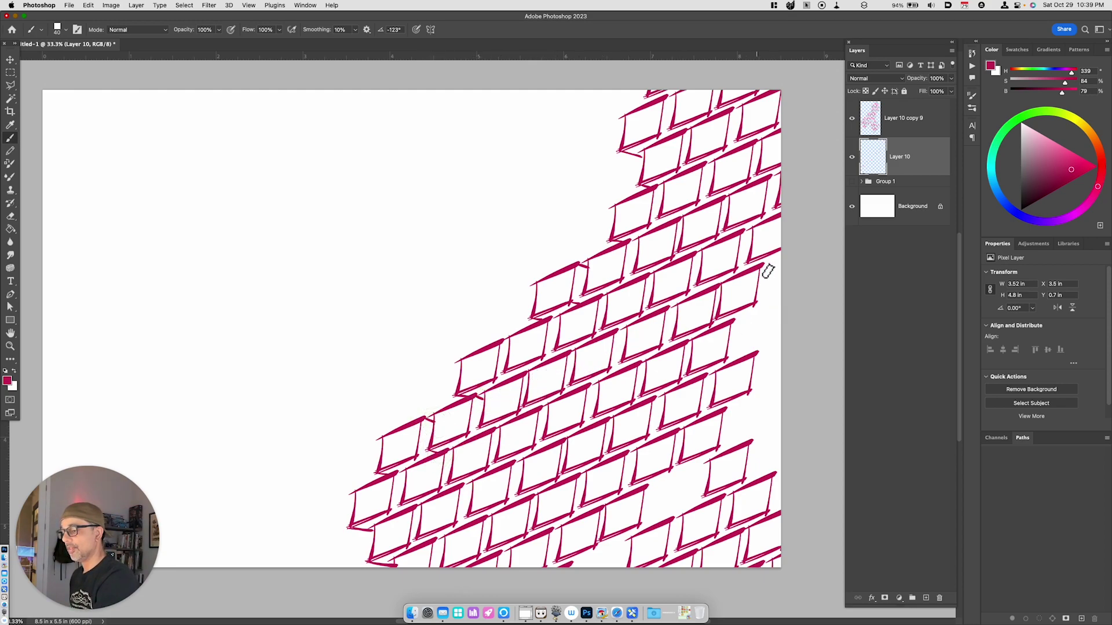
Thicken right-side and bottom brick edges, redoing one stray thin stroke.
{"action": "mouse_move", "coordinate": [766, 266]}
{"action": "left_mouse_down"}
{"action": "mouse_move", "coordinate": [782, 271]}
{"action": "mouse_move", "coordinate": [762, 310]}
{"action": "mouse_move", "coordinate": [777, 315]}
{"action": "mouse_move", "coordinate": [740, 350]}
{"action": "mouse_move", "coordinate": [772, 359]}
{"action": "mouse_move", "coordinate": [766, 389]}
{"action": "left_mouse_up"}
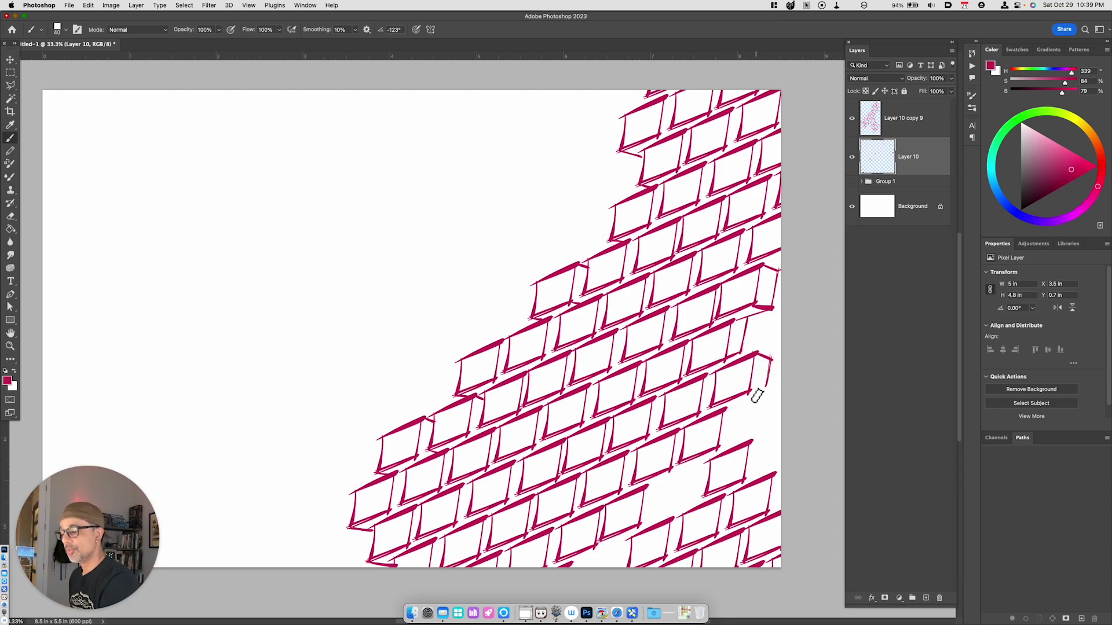
{"action": "left_click_drag", "start_coordinate": [770, 359], "coordinate": [764, 390]}
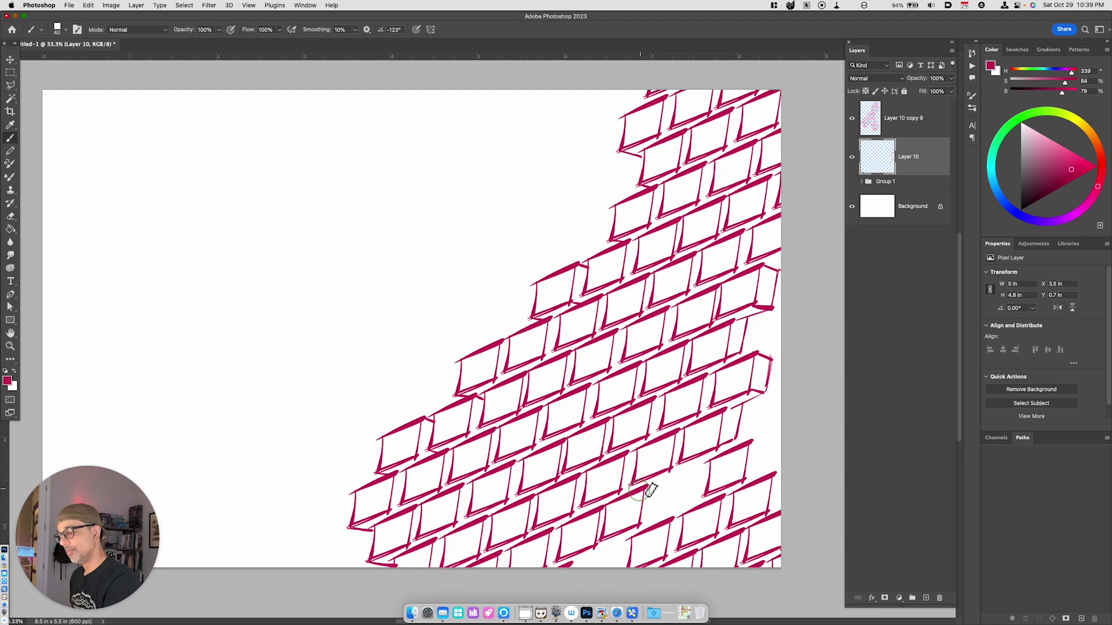
{"action": "left_click_drag", "start_coordinate": [647, 492], "coordinate": [674, 472]}
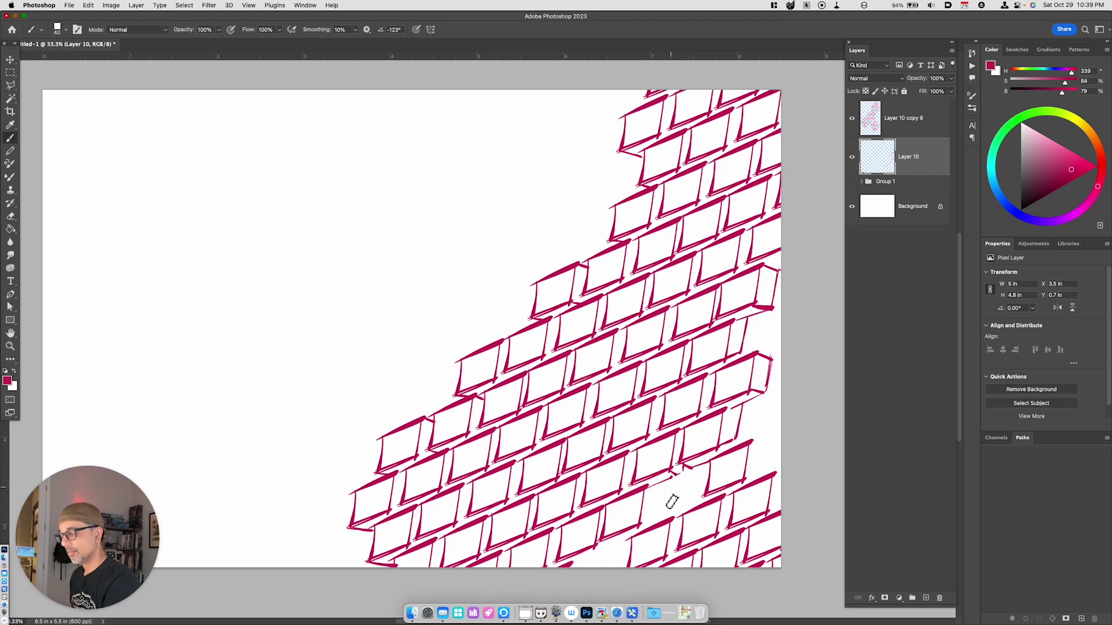
{"action": "key", "text": "ctrl+z"}
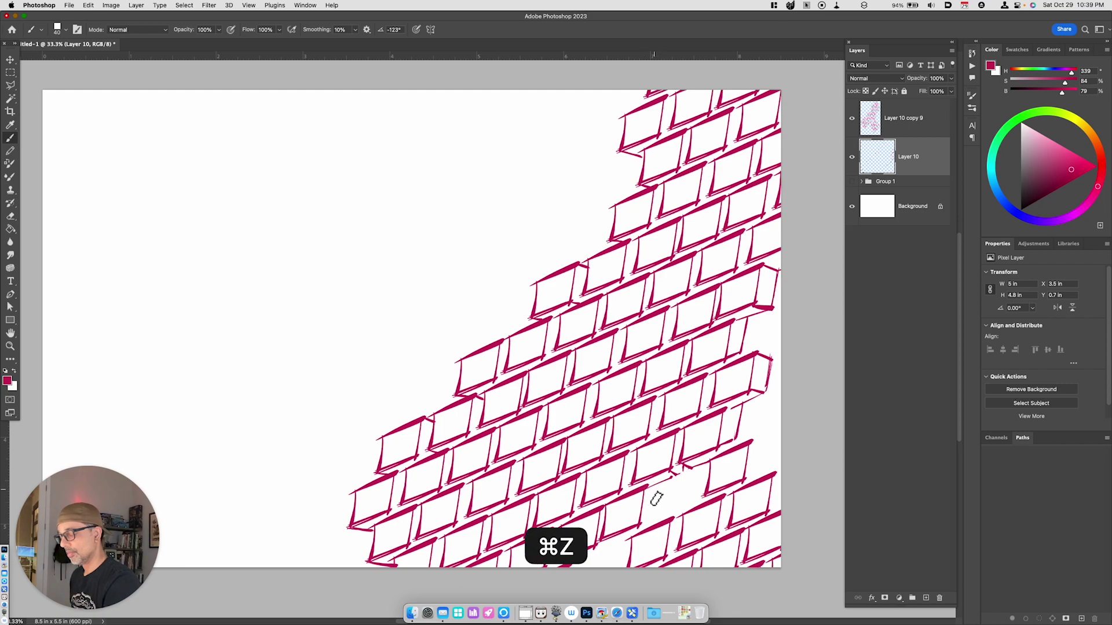
{"action": "mouse_move", "coordinate": [654, 492]}
{"action": "left_mouse_down"}
{"action": "mouse_move", "coordinate": [668, 496]}
{"action": "mouse_move", "coordinate": [644, 526]}
{"action": "left_mouse_up"}
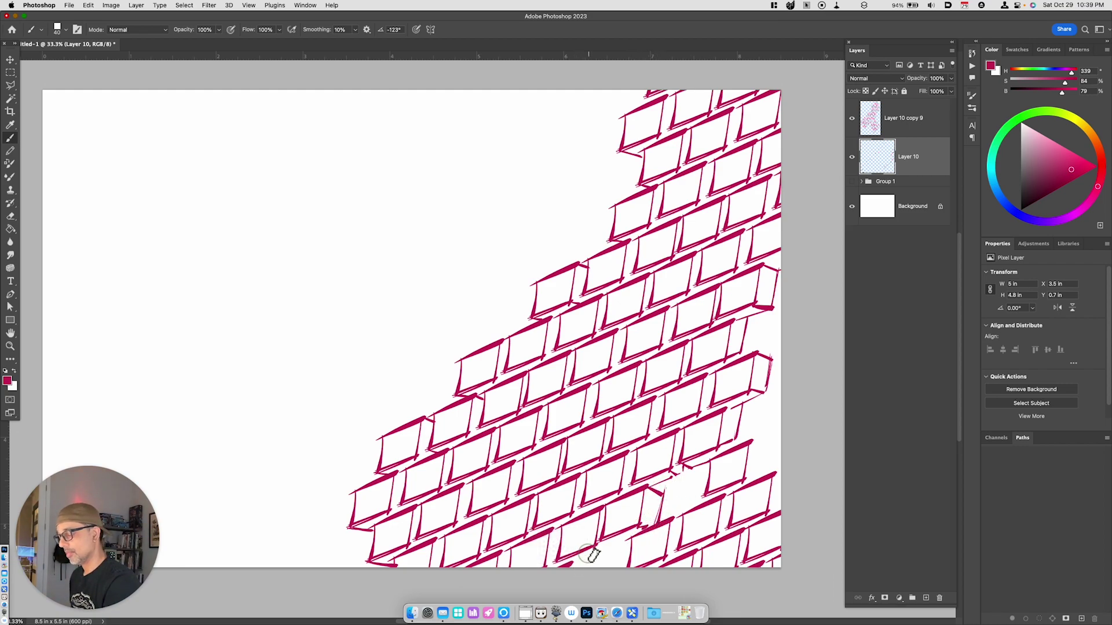
{"action": "left_click_drag", "start_coordinate": [565, 564], "coordinate": [589, 551]}
{"action": "left_click_drag", "start_coordinate": [752, 442], "coordinate": [772, 455]}
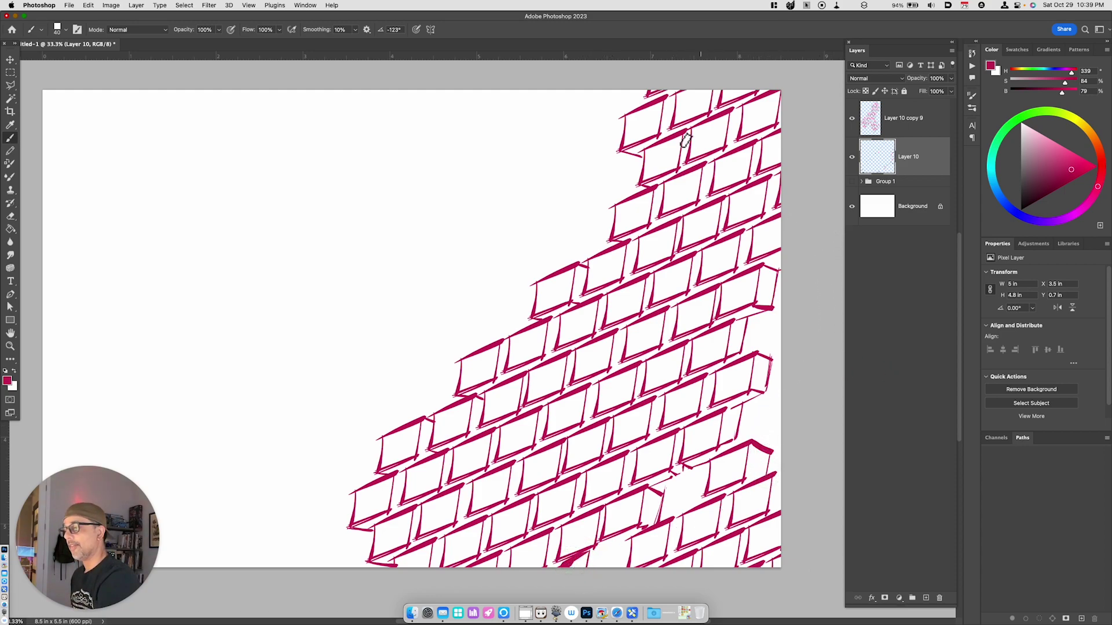
Hatch the side faces of the top bricks with short vertical strokes.
{"action": "left_click_drag", "start_coordinate": [671, 102], "coordinate": [685, 91]}
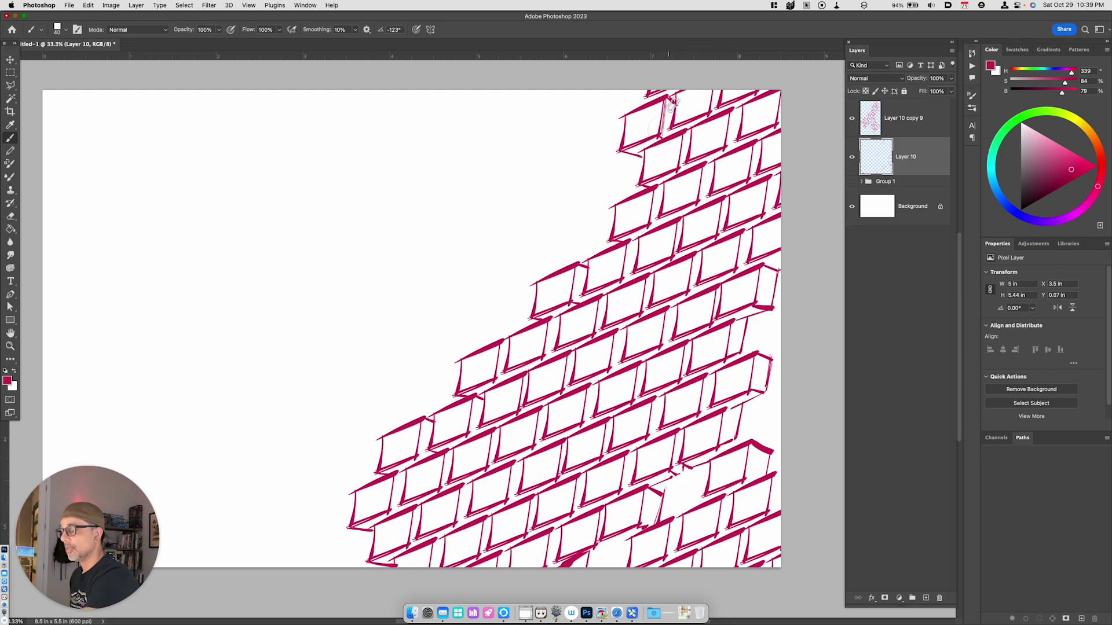
{"action": "mouse_move", "coordinate": [667, 124]}
{"action": "left_mouse_down"}
{"action": "mouse_move", "coordinate": [666, 139]}
{"action": "mouse_move", "coordinate": [676, 136]}
{"action": "left_mouse_up"}
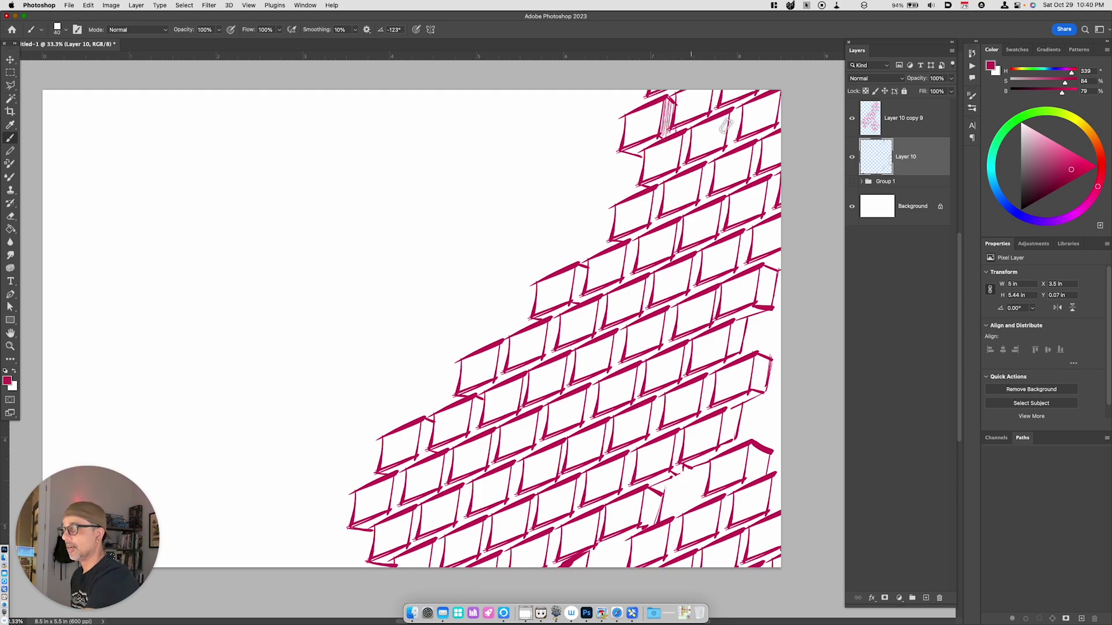
{"action": "left_click_drag", "start_coordinate": [713, 90], "coordinate": [719, 111]}
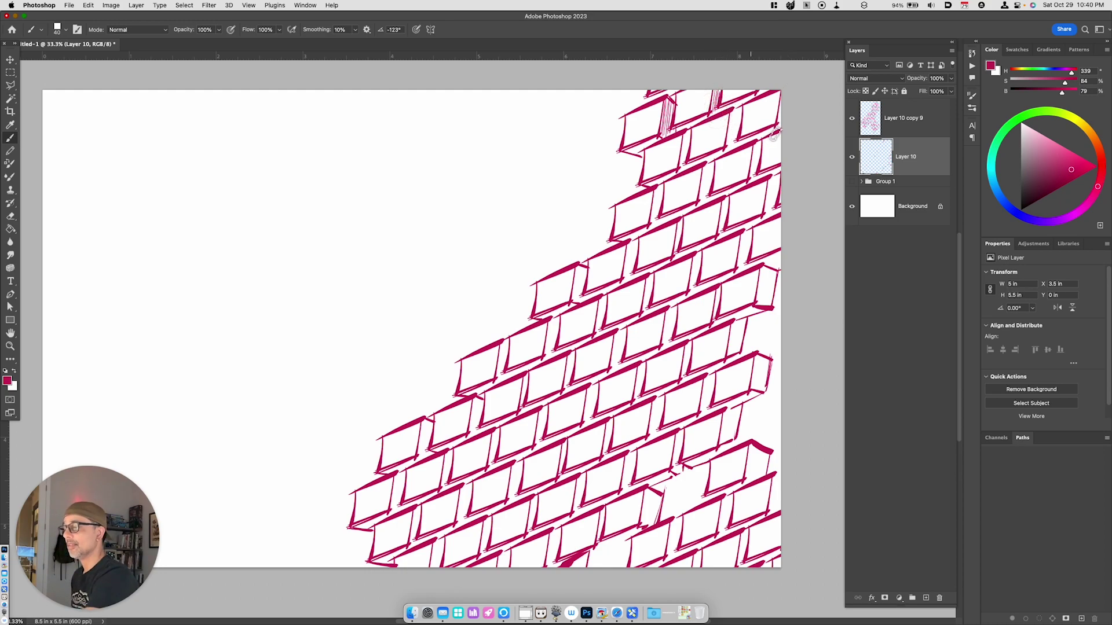
{"action": "mouse_move", "coordinate": [657, 190]}
{"action": "left_mouse_down"}
{"action": "mouse_move", "coordinate": [653, 218]}
{"action": "mouse_move", "coordinate": [666, 214]}
{"action": "left_mouse_up"}
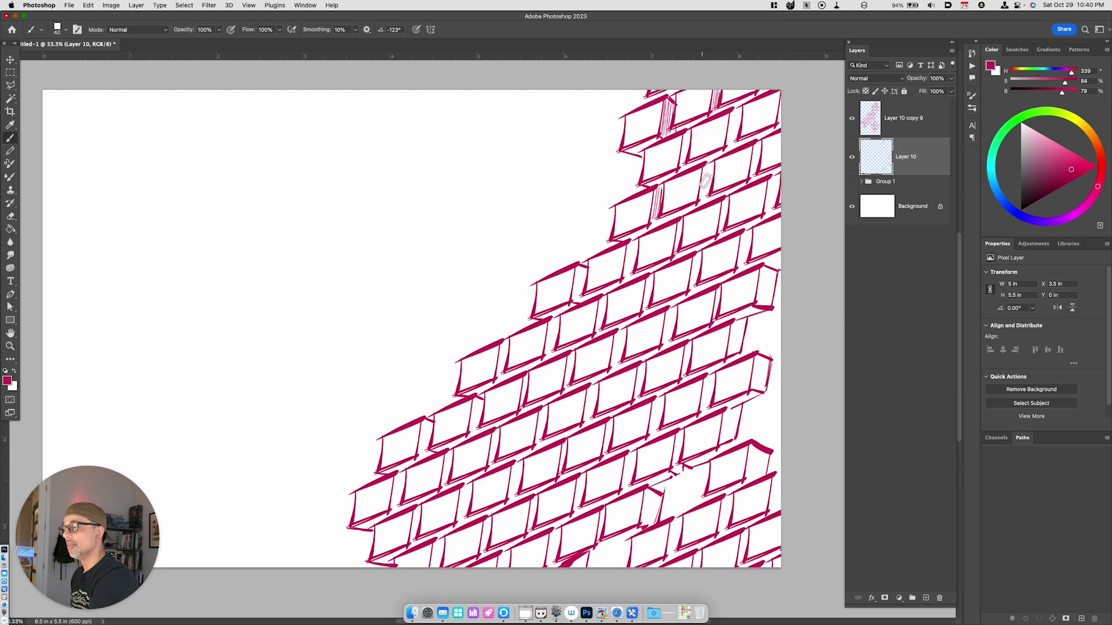
{"action": "left_click_drag", "start_coordinate": [704, 166], "coordinate": [707, 200]}
{"action": "left_click_drag", "start_coordinate": [715, 167], "coordinate": [712, 202]}
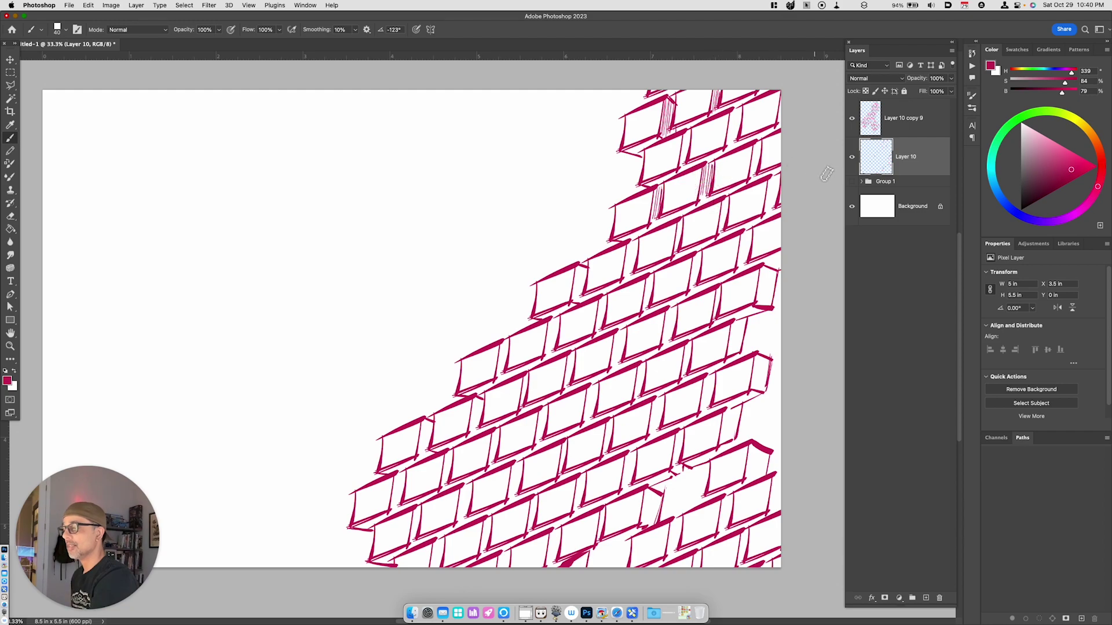
Hatch more brick edges in the upper and middle rows and fill one hatched face solid.
{"action": "key", "text": "g"}
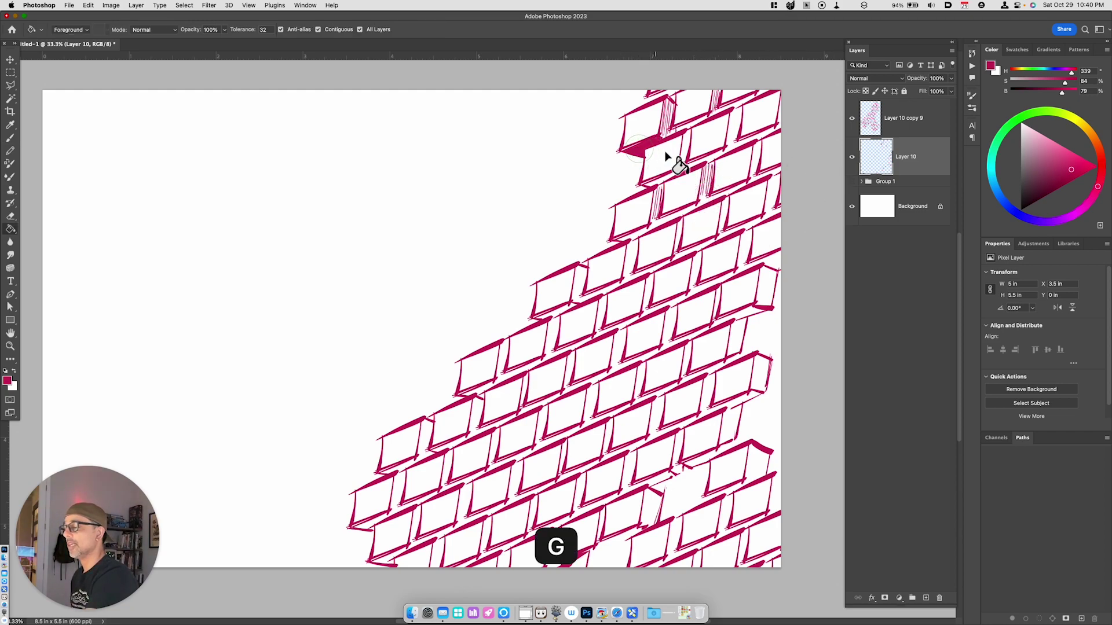
{"action": "key", "text": "b"}
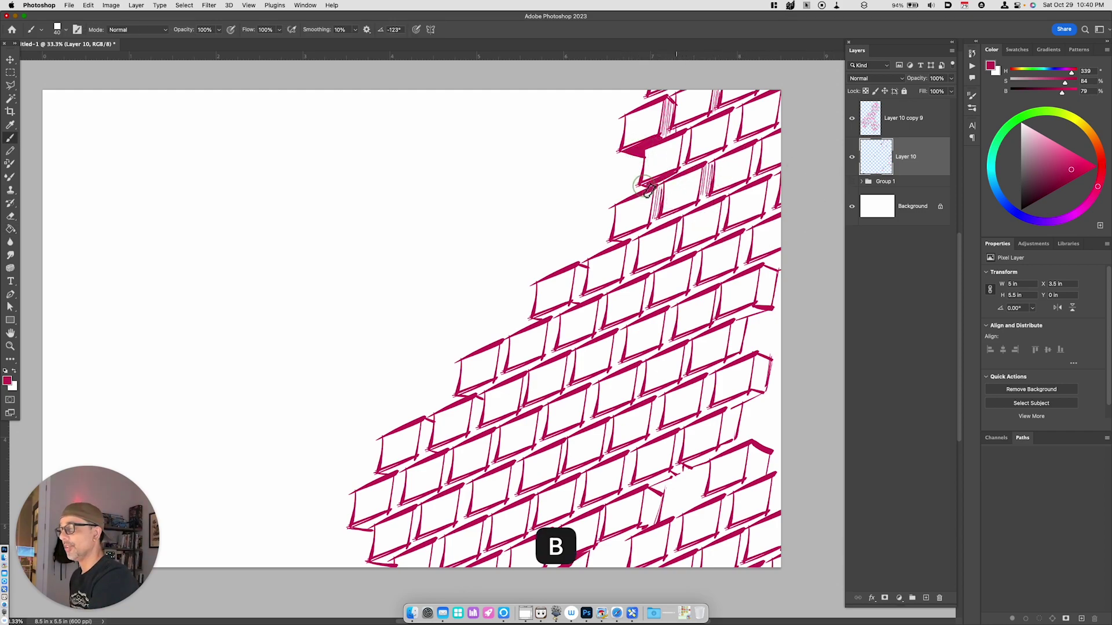
{"action": "left_click_drag", "start_coordinate": [644, 184], "coordinate": [687, 172]}
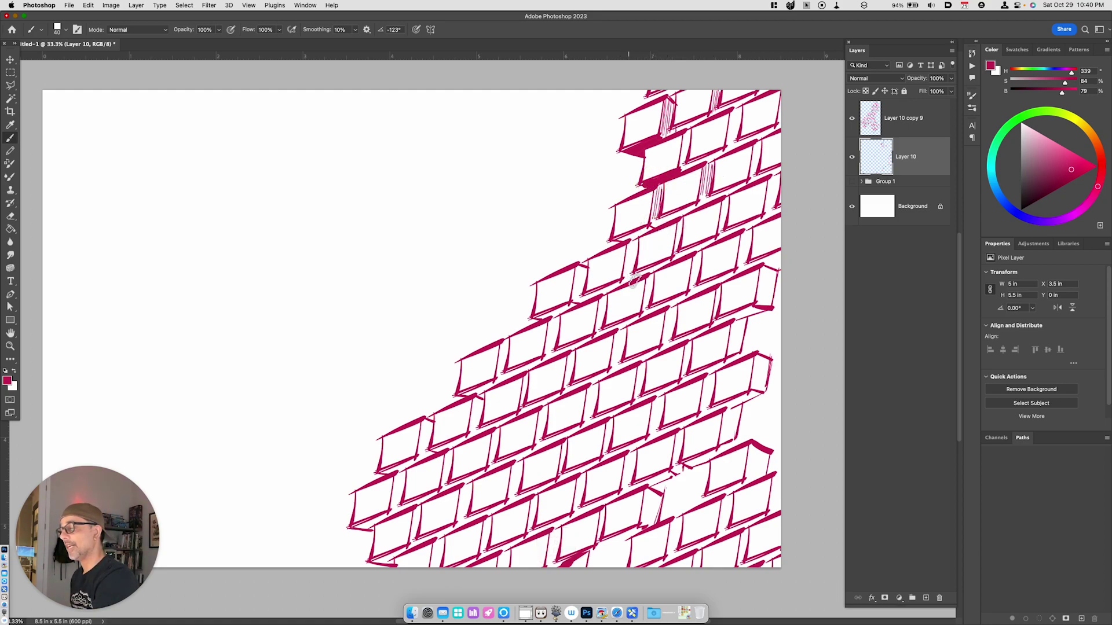
{"action": "left_click_drag", "start_coordinate": [632, 276], "coordinate": [627, 247]}
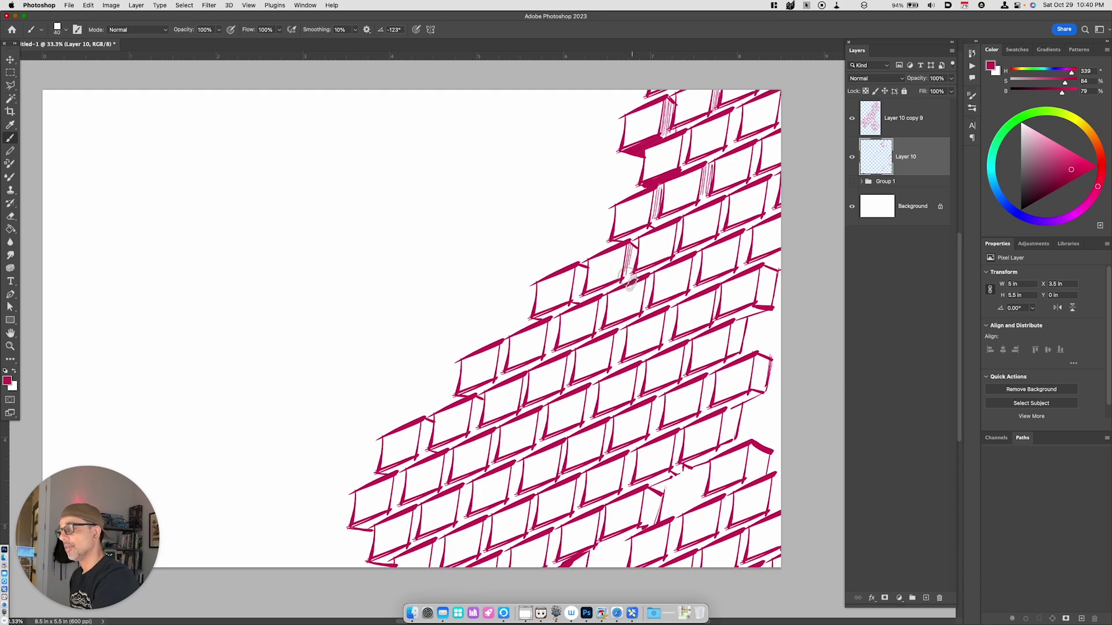
{"action": "key", "text": "g"}
{"action": "key", "text": "b"}
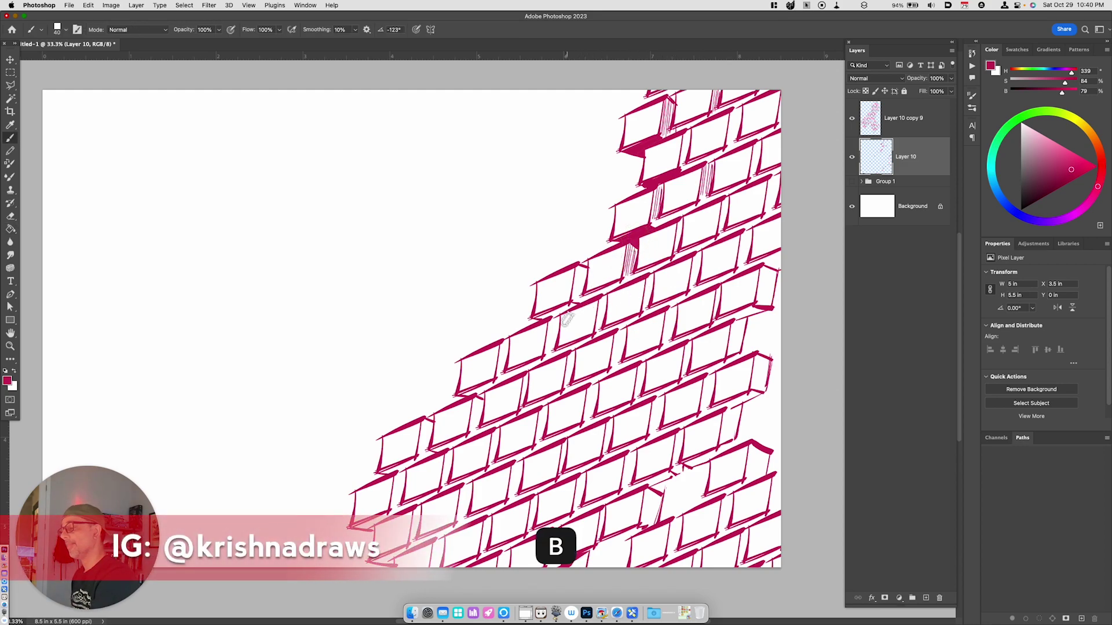
{"action": "left_click_drag", "start_coordinate": [555, 347], "coordinate": [557, 323]}
{"action": "key", "text": "g"}
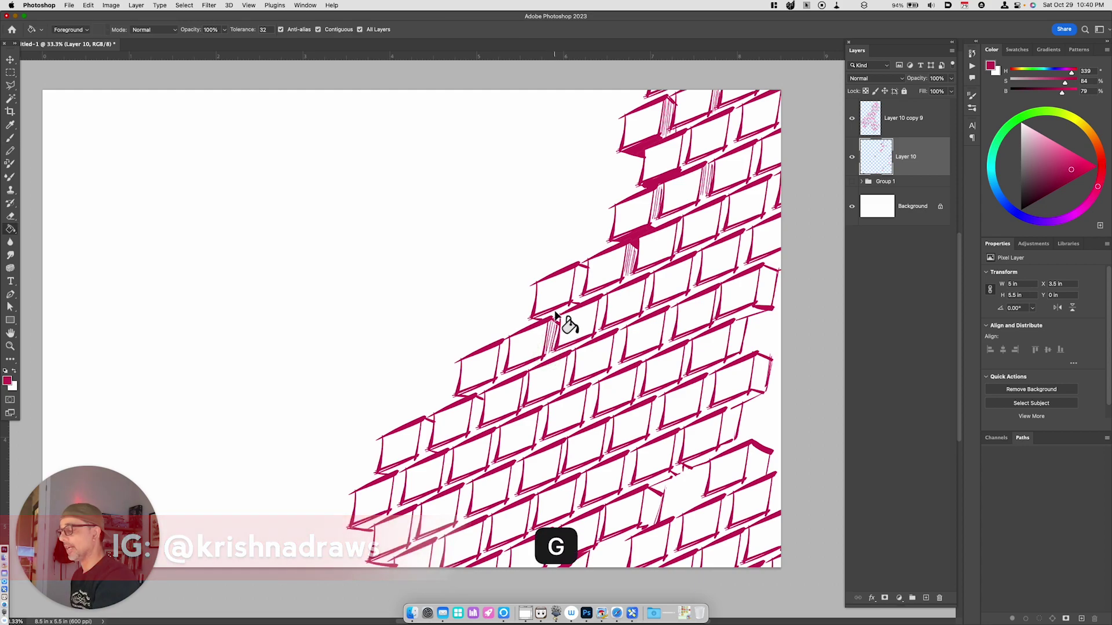
{"action": "left_click", "coordinate": [560, 330]}
Fill magenta into a lower-left brick face and two vertical brick faces.
{"action": "key", "text": "b"}
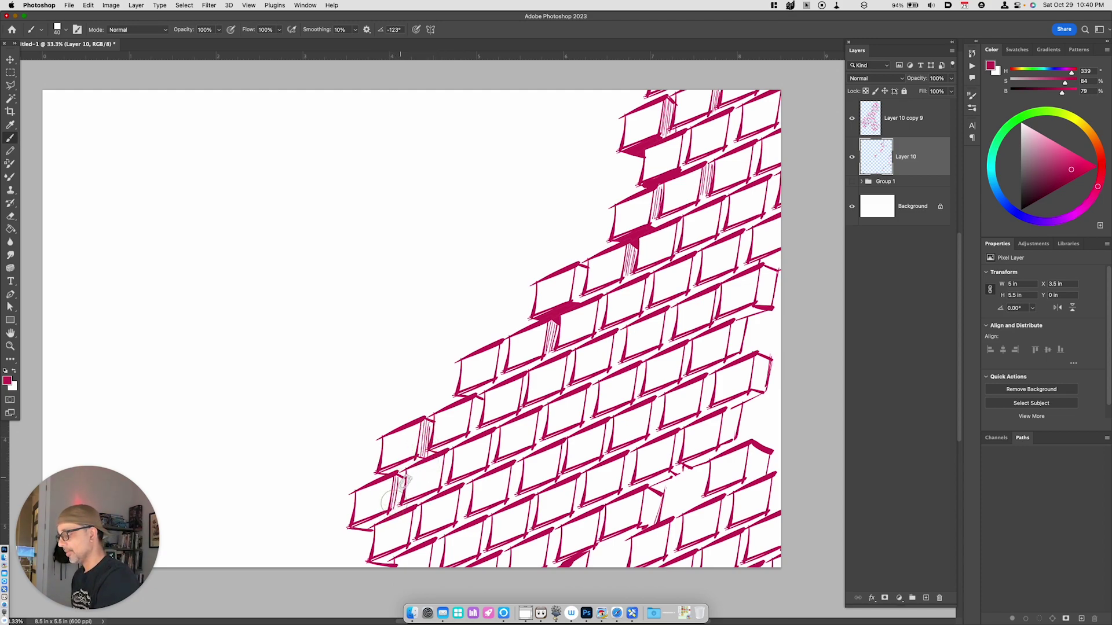
{"action": "key", "text": "g"}
{"action": "left_click", "coordinate": [388, 527]}
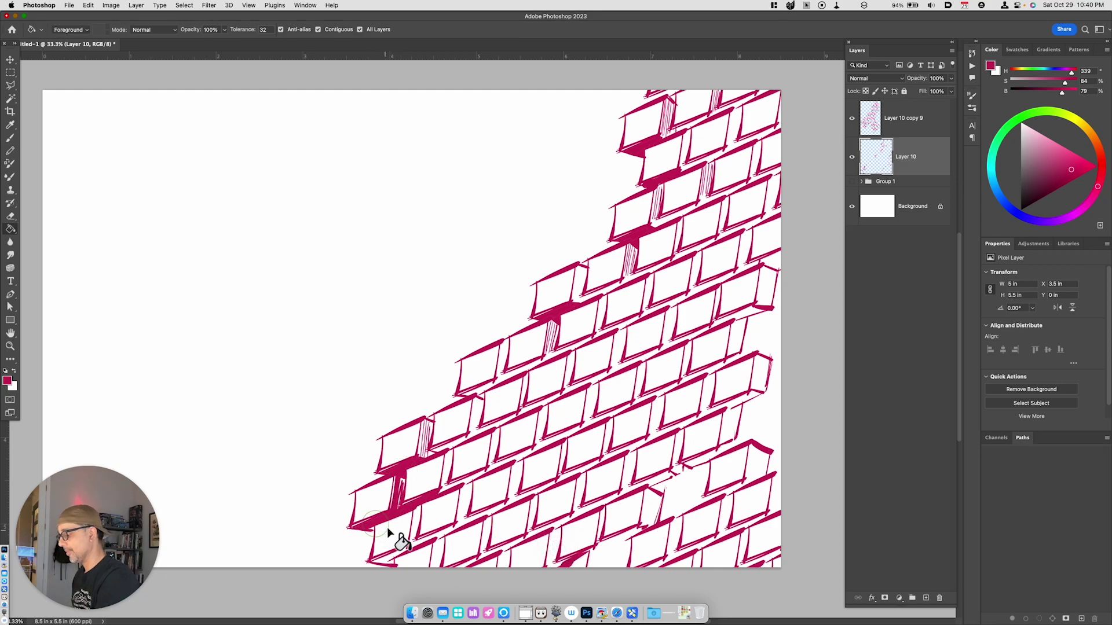
{"action": "left_click", "coordinate": [469, 433]}
{"action": "left_click", "coordinate": [502, 372]}
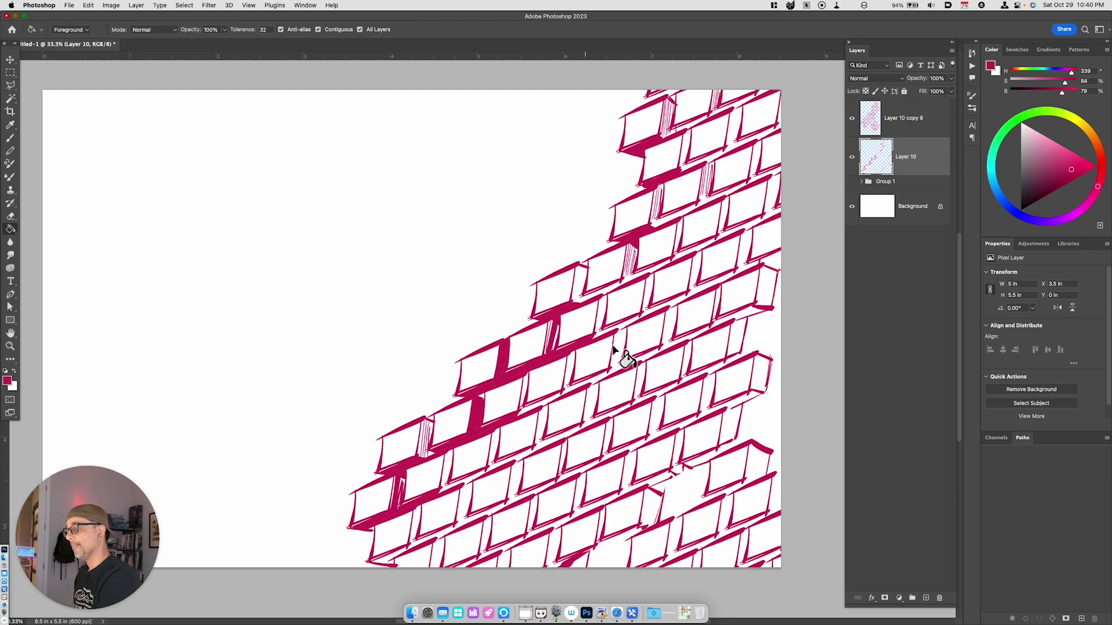
Close a brick edge, flood the connected and upper-right gaps magenta, and thicken an edge.
{"action": "key", "text": "b"}
{"action": "left_click_drag", "start_coordinate": [580, 270], "coordinate": [580, 299]}
{"action": "key", "text": "g"}
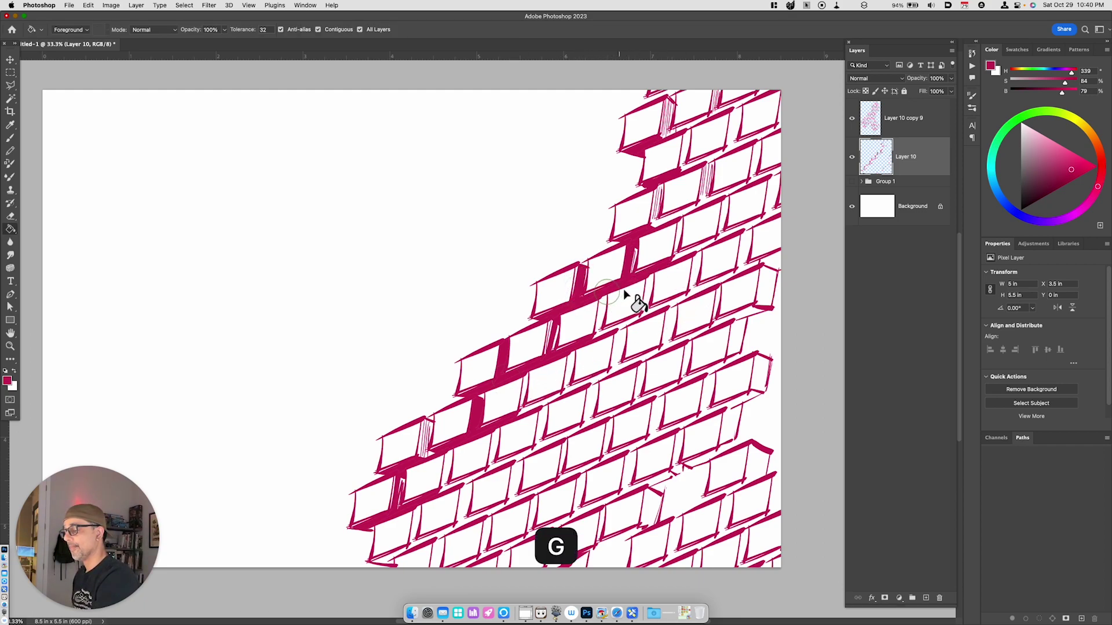
{"action": "left_click", "coordinate": [632, 362]}
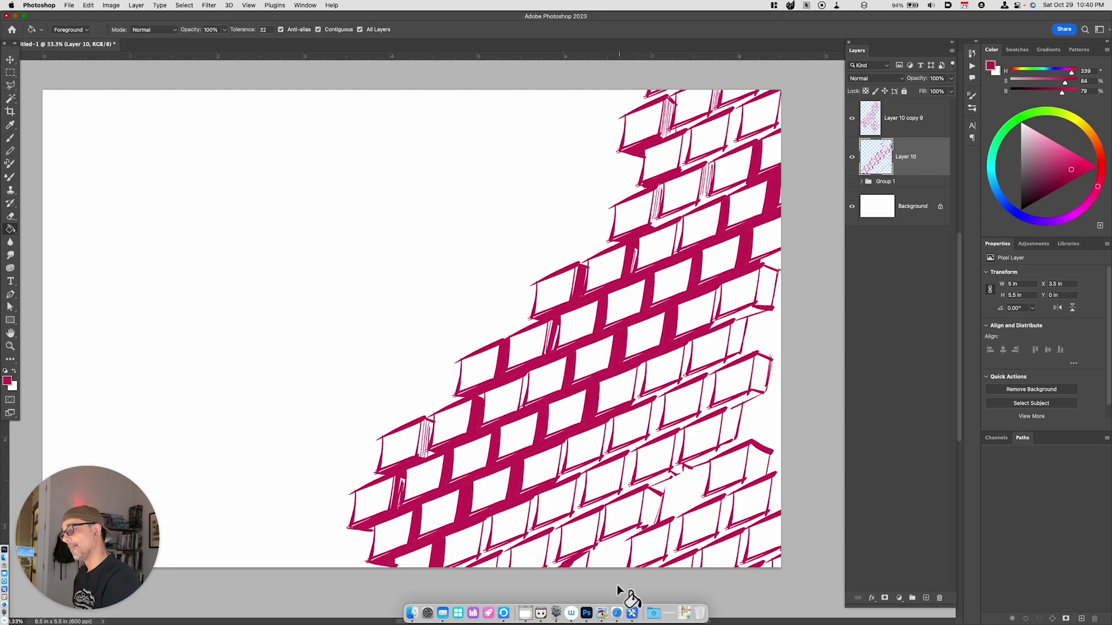
{"action": "left_click", "coordinate": [682, 213]}
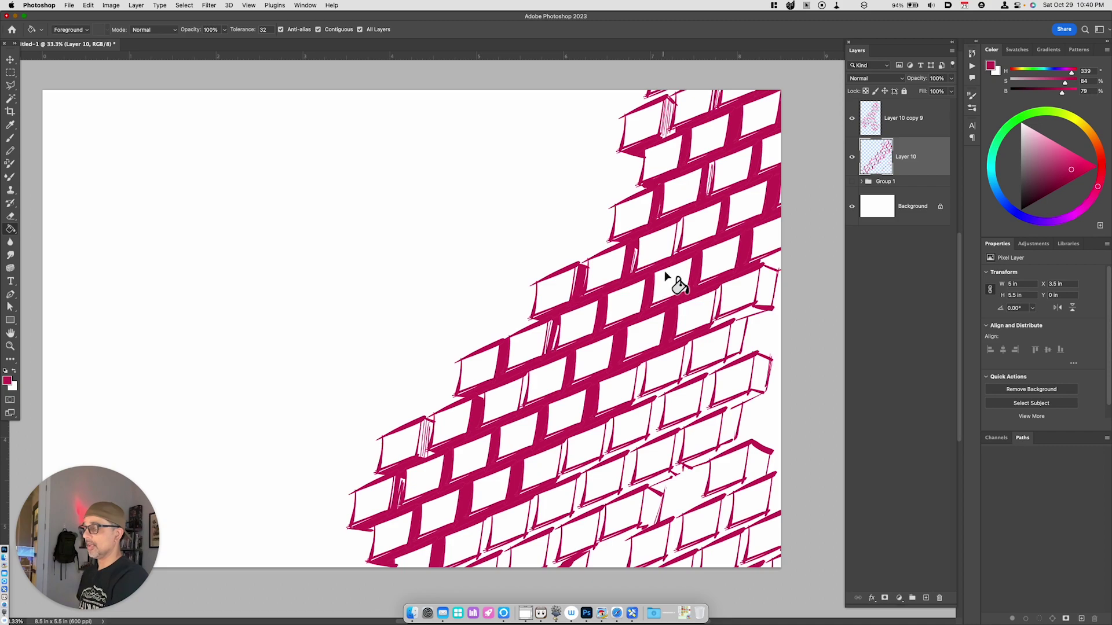
{"action": "key", "text": "b"}
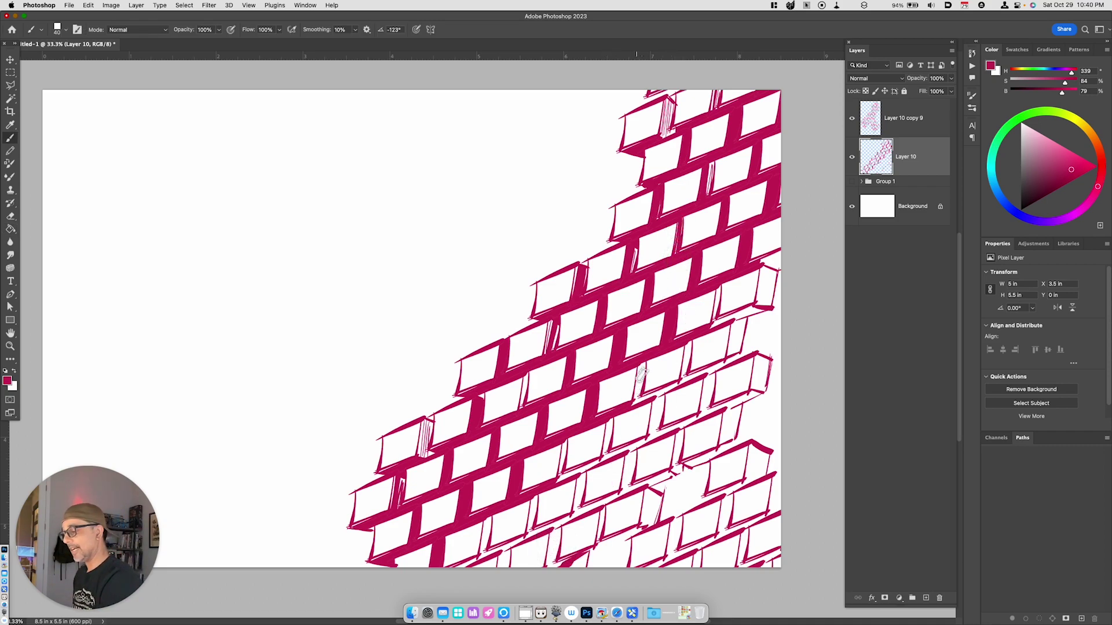
{"action": "left_click_drag", "start_coordinate": [611, 423], "coordinate": [605, 457]}
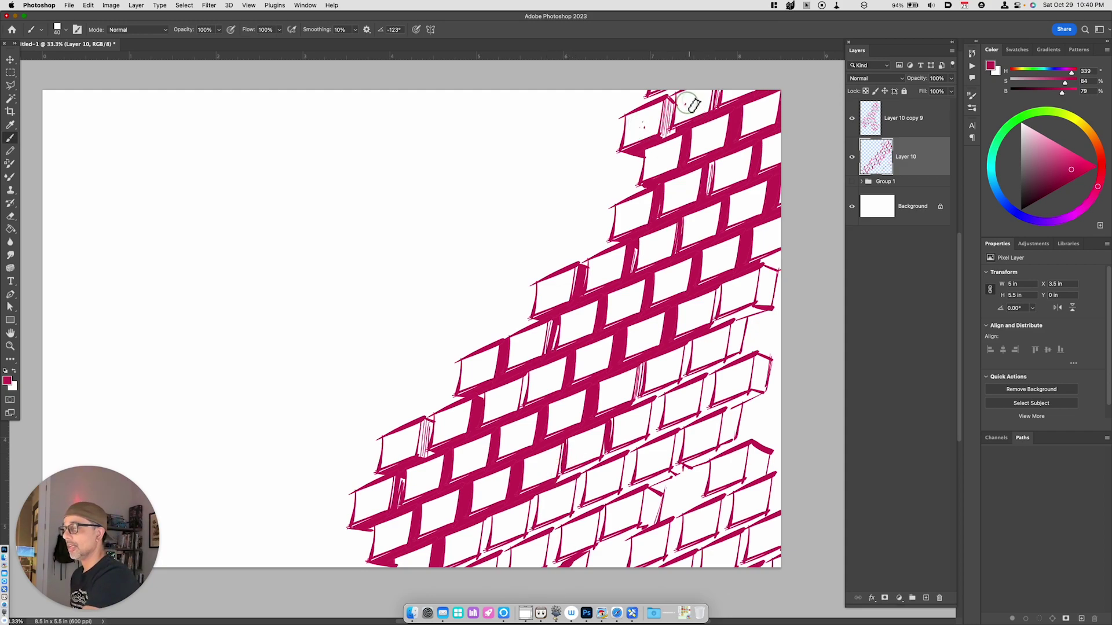
Dot small specks inside the bricks from upper-right to lower-left, then touch up a lower brick corner.
{"action": "left_click", "coordinate": [708, 135]}
{"action": "left_click", "coordinate": [663, 162]}
{"action": "left_click", "coordinate": [630, 216]}
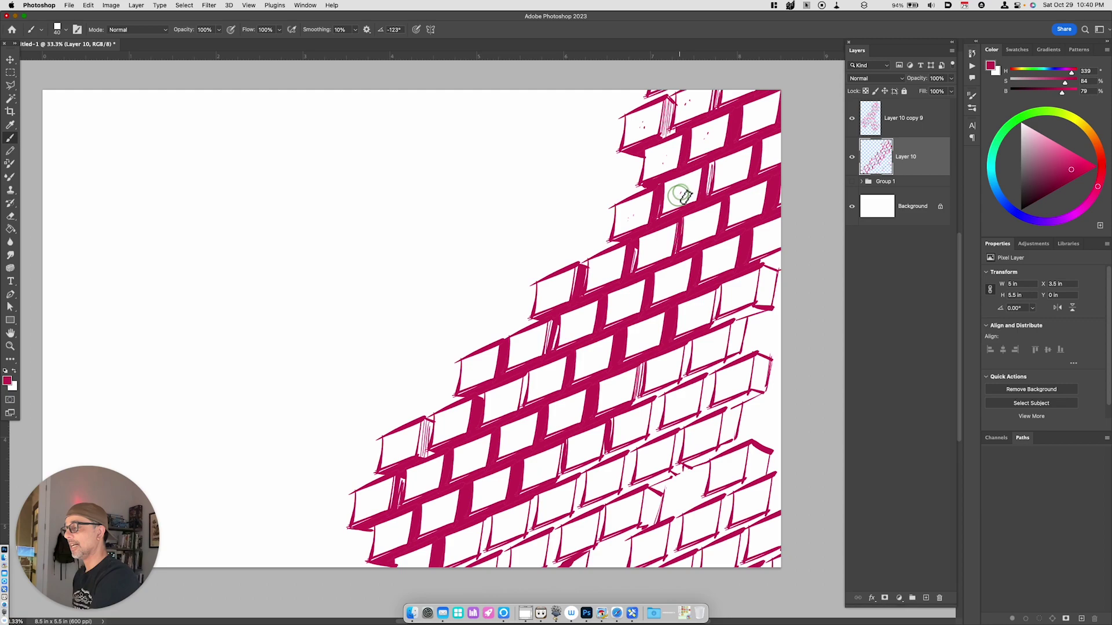
{"action": "left_click", "coordinate": [696, 228]}
{"action": "left_click", "coordinate": [654, 247]}
{"action": "left_click", "coordinate": [605, 266]}
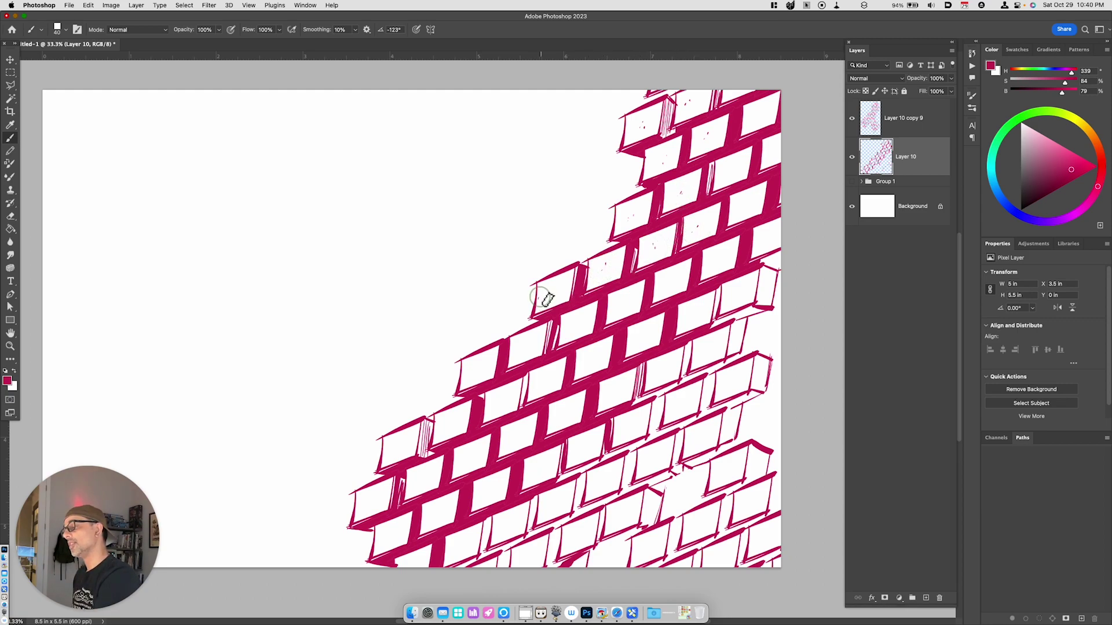
{"action": "left_click", "coordinate": [532, 340]}
{"action": "left_click", "coordinate": [580, 324]}
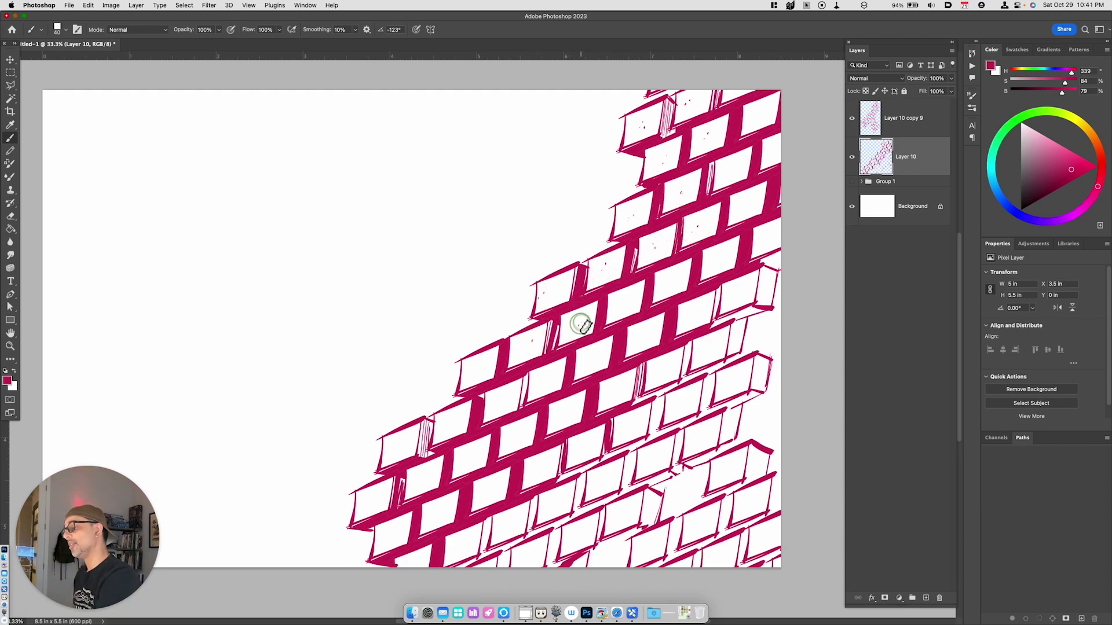
{"action": "left_click", "coordinate": [479, 365]}
{"action": "left_click", "coordinate": [494, 399]}
{"action": "left_click", "coordinate": [451, 420]}
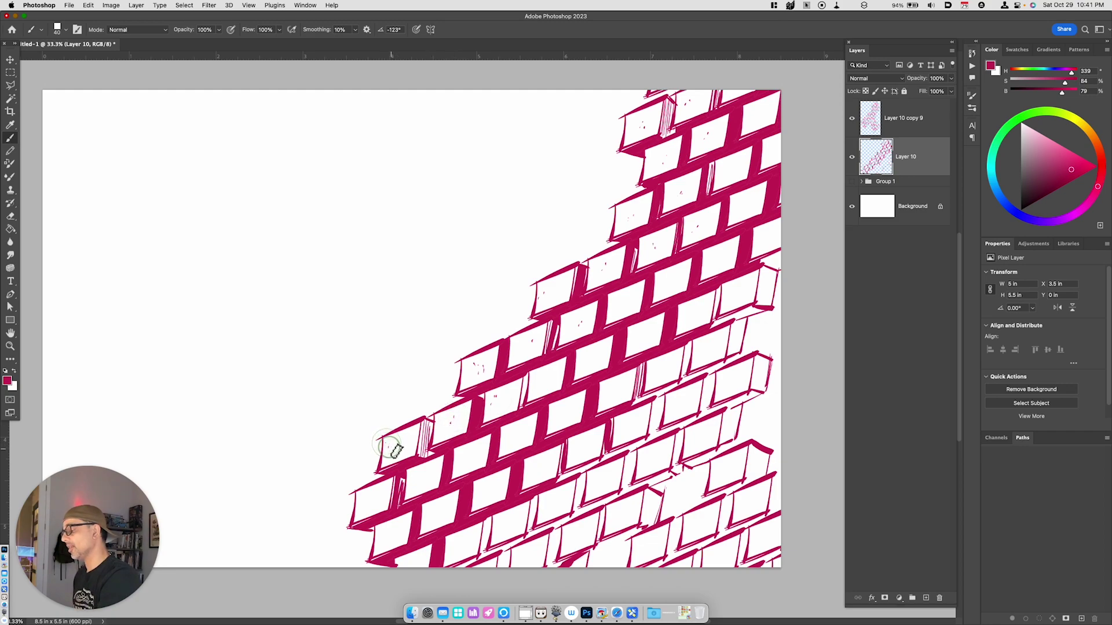
{"action": "left_click", "coordinate": [385, 497]}
{"action": "left_click", "coordinate": [382, 535]}
{"action": "left_click", "coordinate": [429, 521]}
{"action": "left_click", "coordinate": [429, 478]}
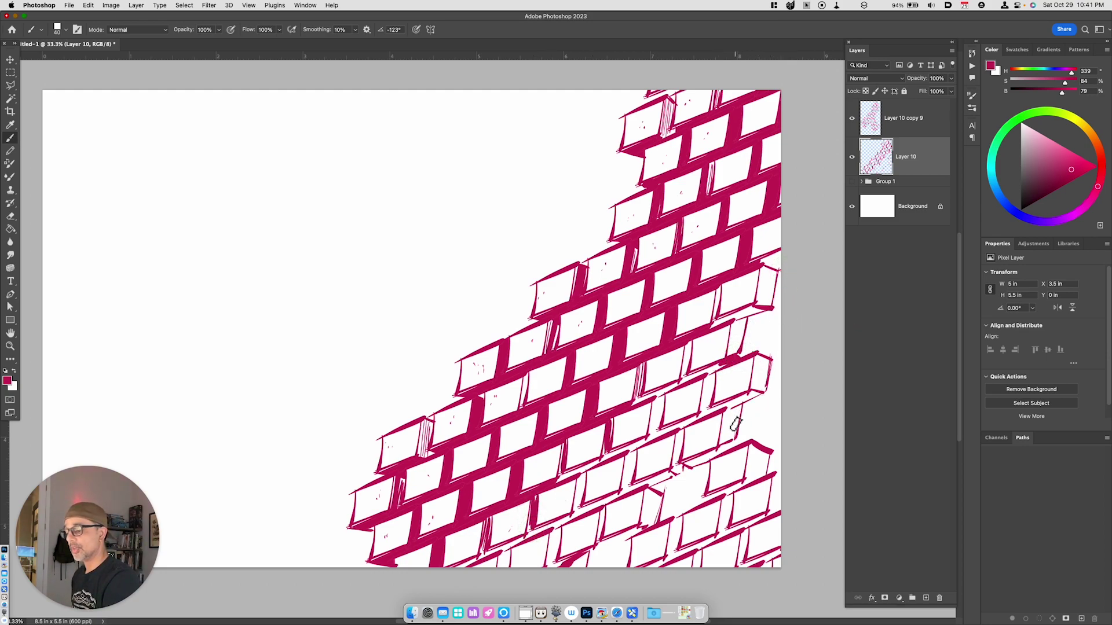
{"action": "left_click_drag", "start_coordinate": [770, 377], "coordinate": [752, 393]}
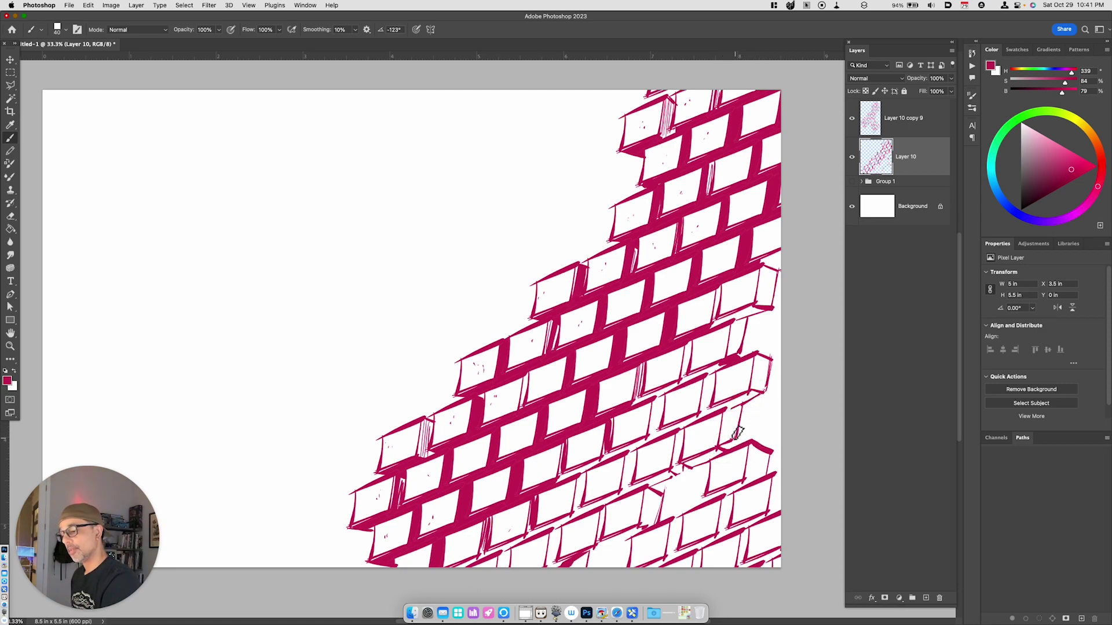
Fill the gap among the lower-right bricks with solid pink.
{"action": "key", "text": "g"}
{"action": "left_click", "coordinate": [737, 450]}
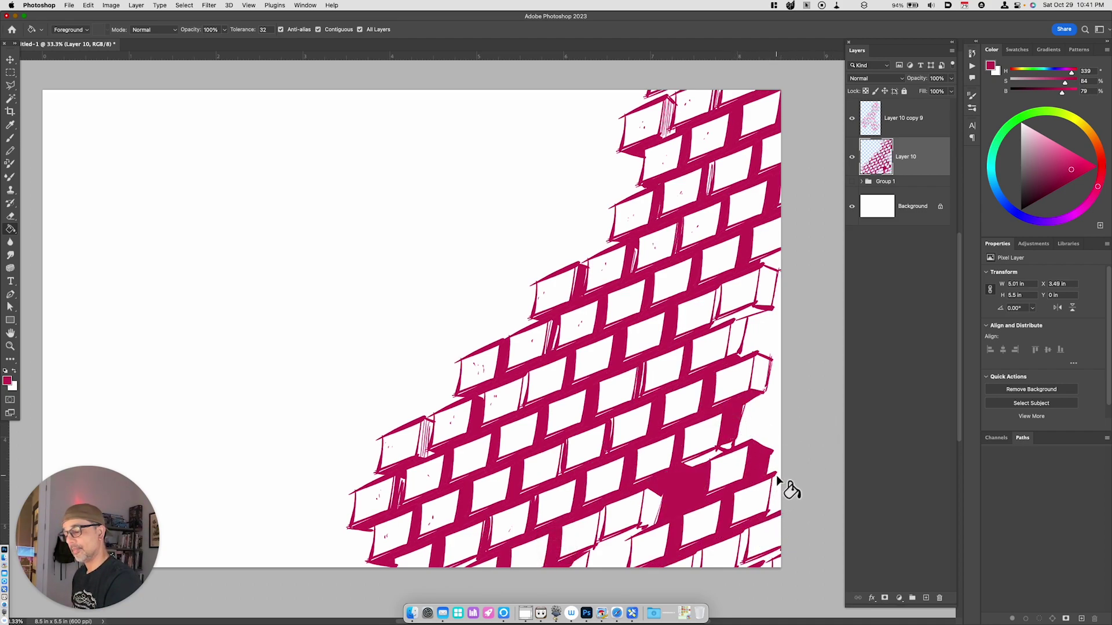
{"action": "key", "text": "b"}
{"action": "key", "text": "g"}
Hatch shading onto two vertical brick side edges on the right.
{"action": "key", "text": "b"}
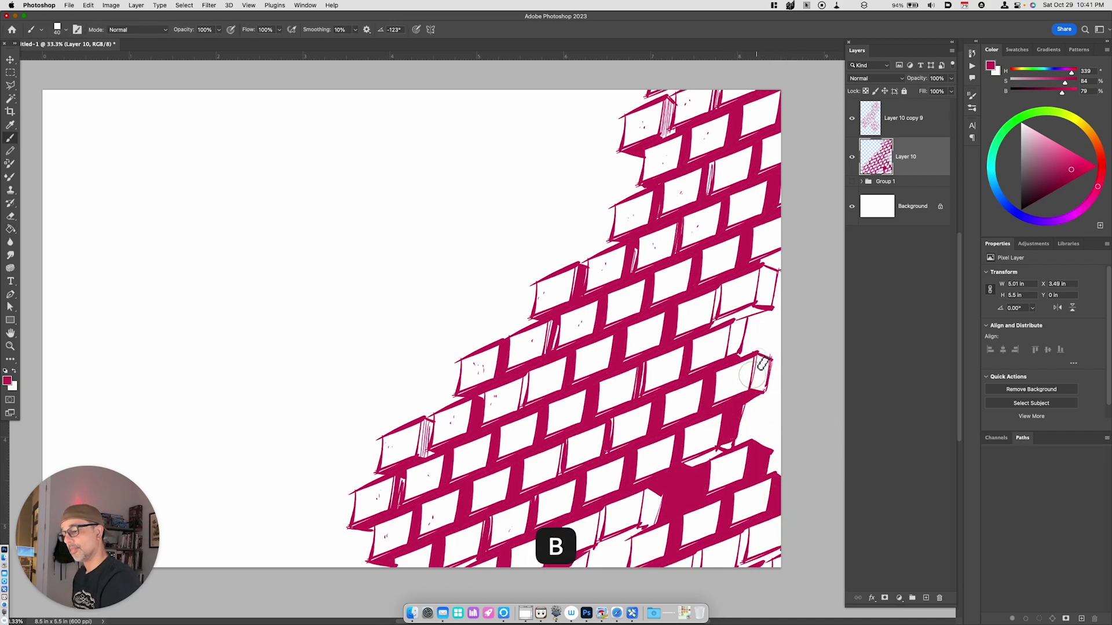
{"action": "left_click_drag", "start_coordinate": [762, 366], "coordinate": [767, 393]}
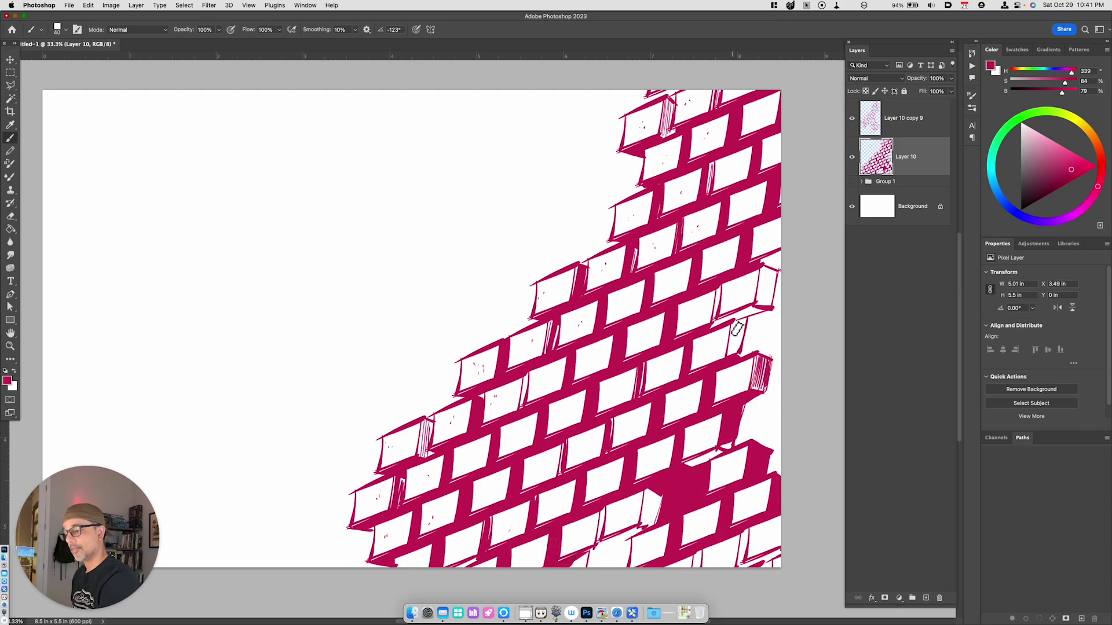
{"action": "left_click_drag", "start_coordinate": [729, 353], "coordinate": [737, 346]}
{"action": "key", "text": "g"}
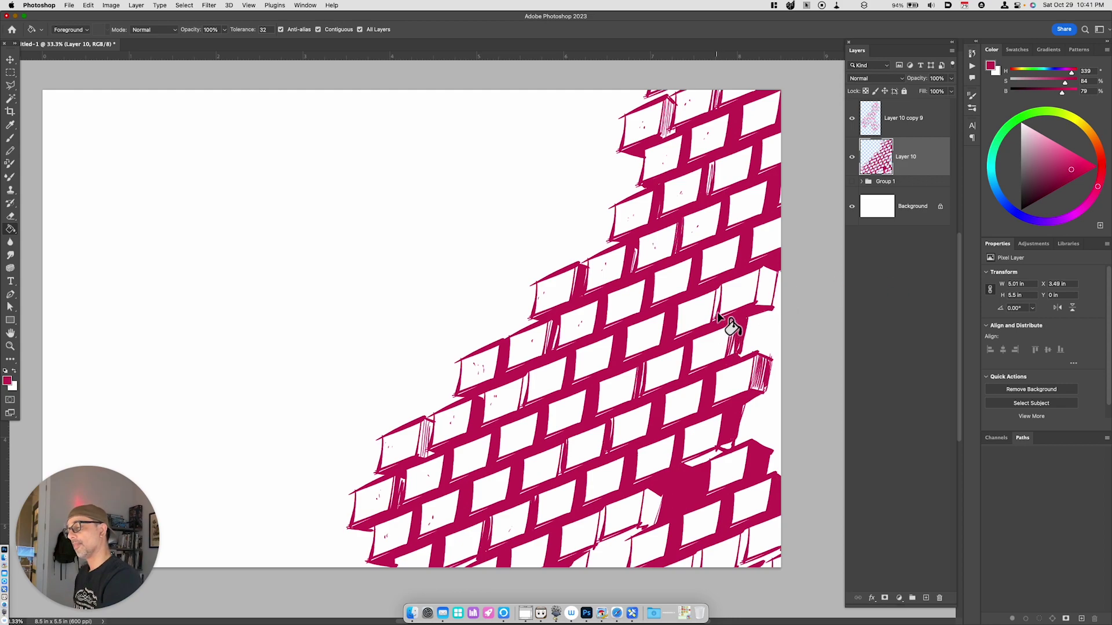
{"action": "key", "text": "b"}
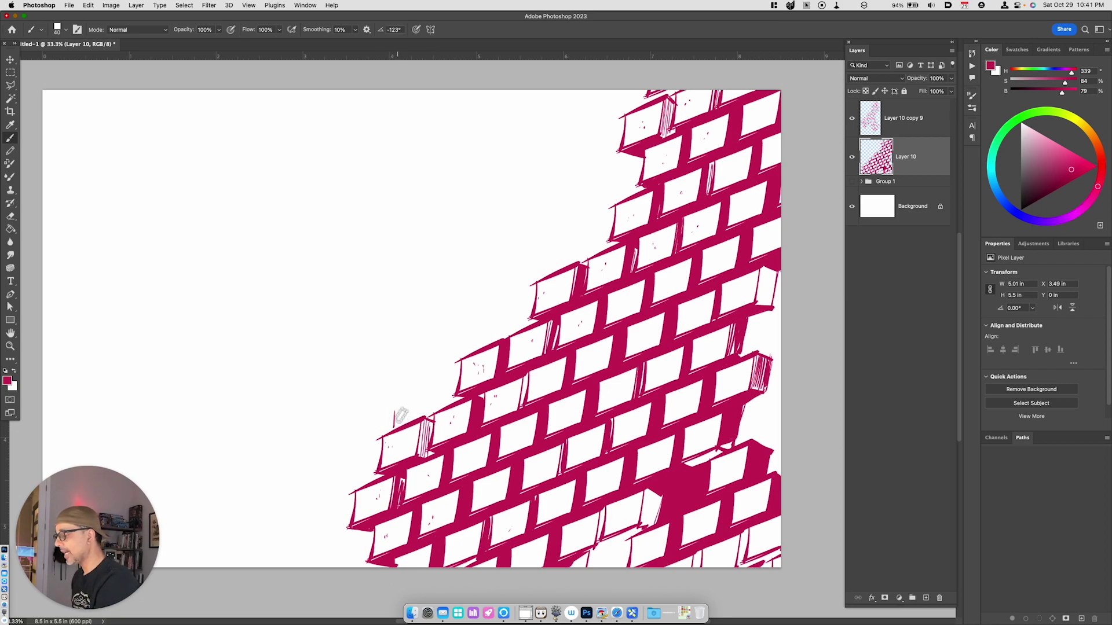
Sketch a small turret on the wall's left end with a straight double-line spire.
{"action": "mouse_move", "coordinate": [397, 416]}
{"action": "left_mouse_down"}
{"action": "mouse_move", "coordinate": [421, 397]}
{"action": "mouse_move", "coordinate": [435, 417]}
{"action": "left_mouse_up"}
{"action": "key", "text": "g"}
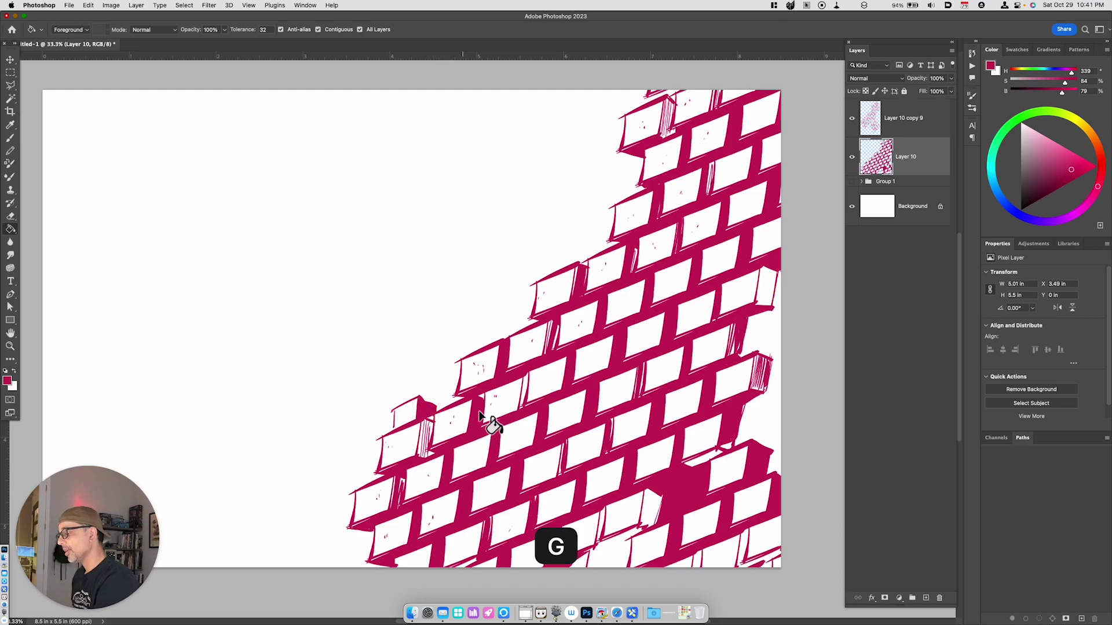
{"action": "key", "text": "b"}
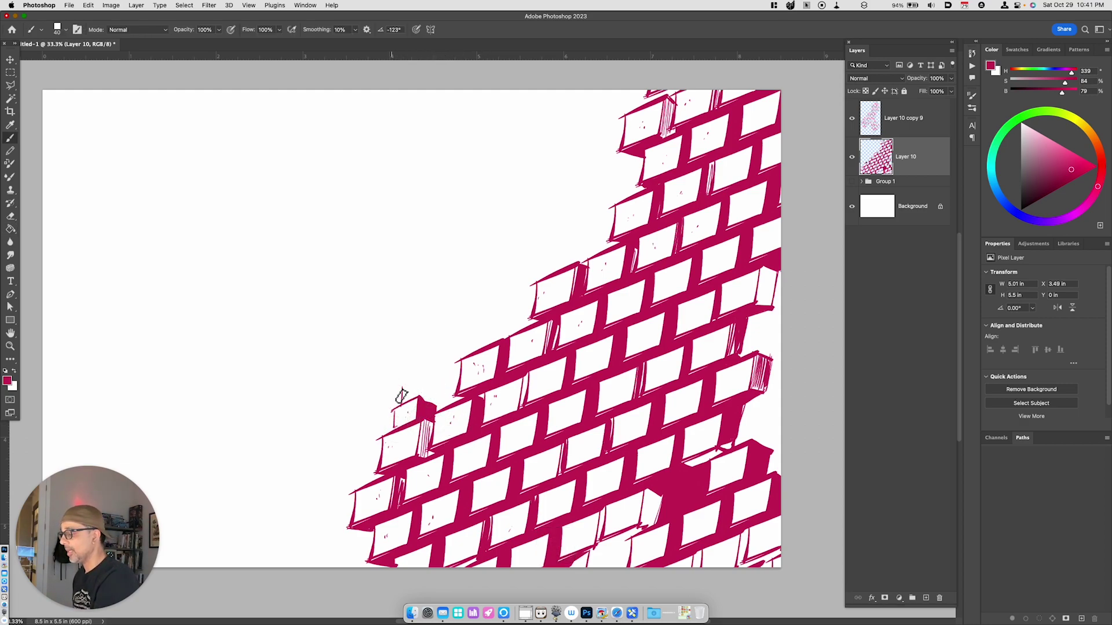
{"action": "left_click_drag", "start_coordinate": [411, 383], "coordinate": [428, 393]}
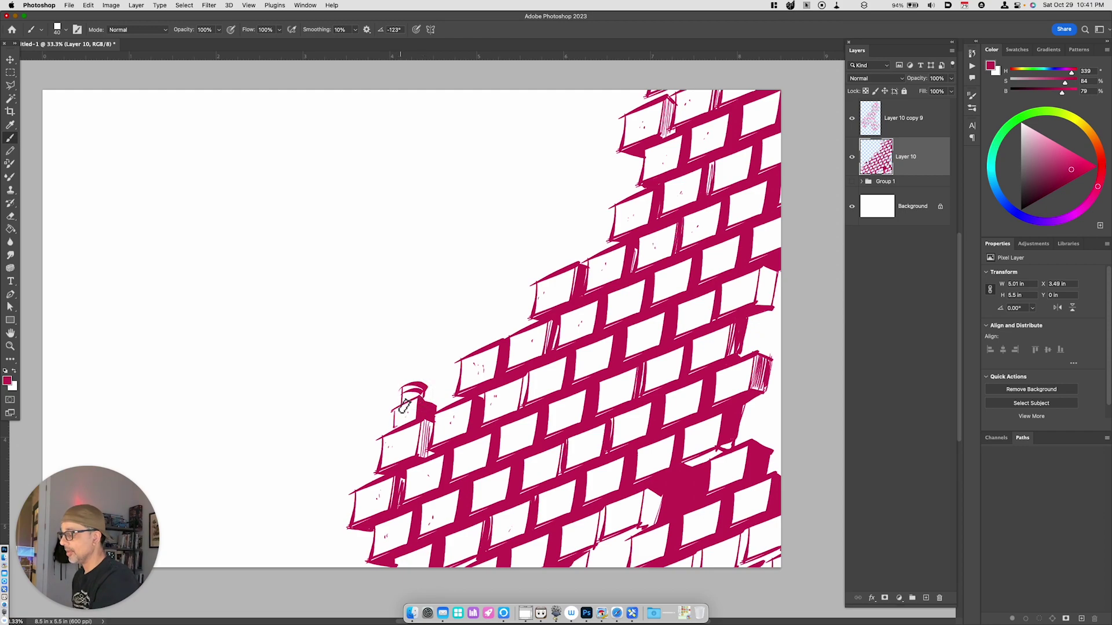
{"action": "left_click_drag", "start_coordinate": [409, 342], "coordinate": [407, 374]}
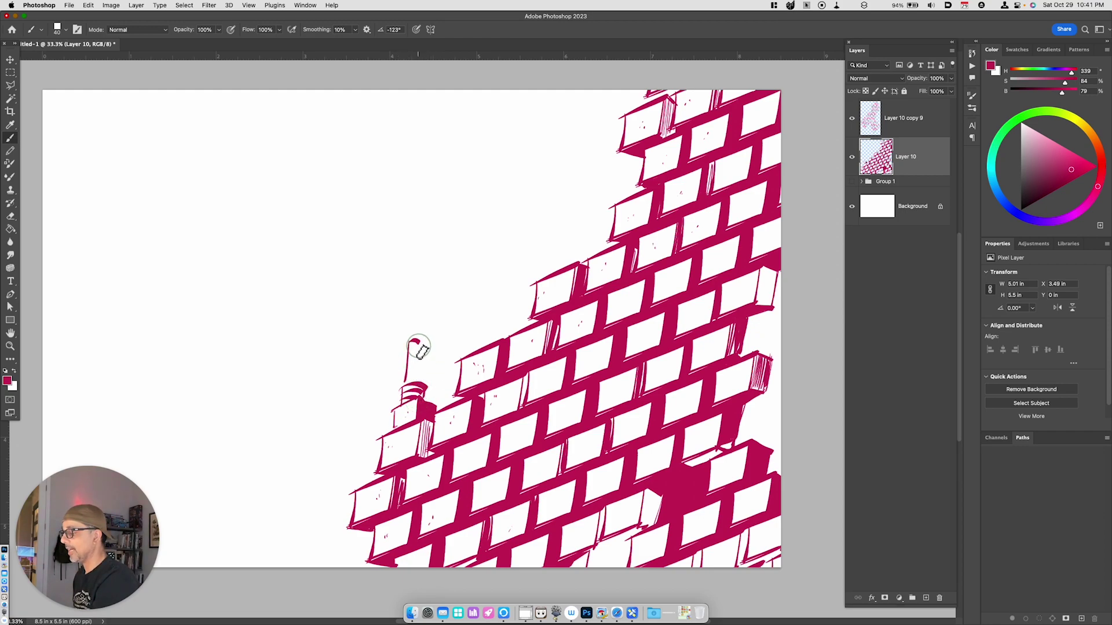
{"action": "key", "text": "super+z"}
{"action": "left_click_drag", "start_coordinate": [414, 335], "coordinate": [412, 383]}
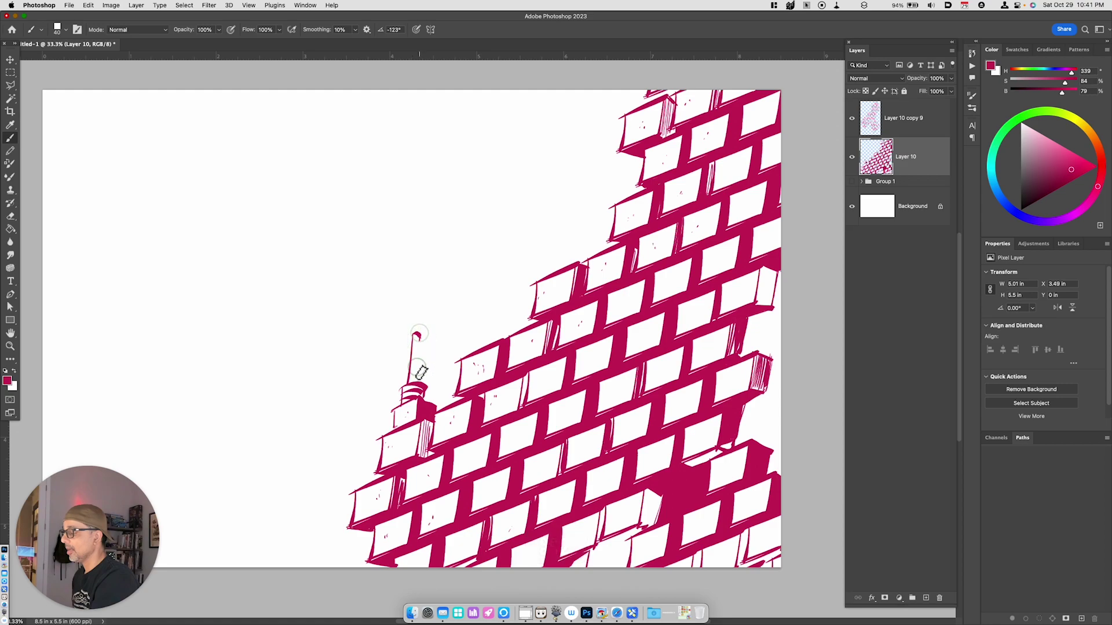
{"action": "left_click_drag", "start_coordinate": [417, 335], "coordinate": [416, 383]}
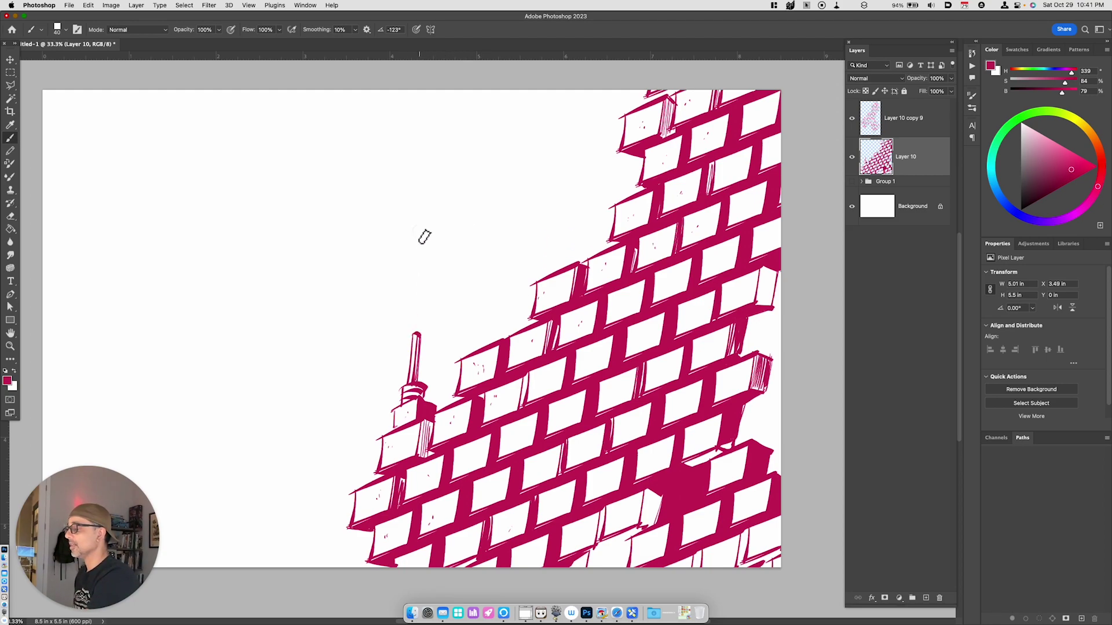
Draw the flagpole and a waving flag above the spire.
{"action": "mouse_move", "coordinate": [420, 235]}
{"action": "left_mouse_down"}
{"action": "mouse_move", "coordinate": [420, 339]}
{"action": "mouse_move", "coordinate": [422, 228]}
{"action": "mouse_move", "coordinate": [487, 233]}
{"action": "left_mouse_up"}
{"action": "key", "text": "super+z"}
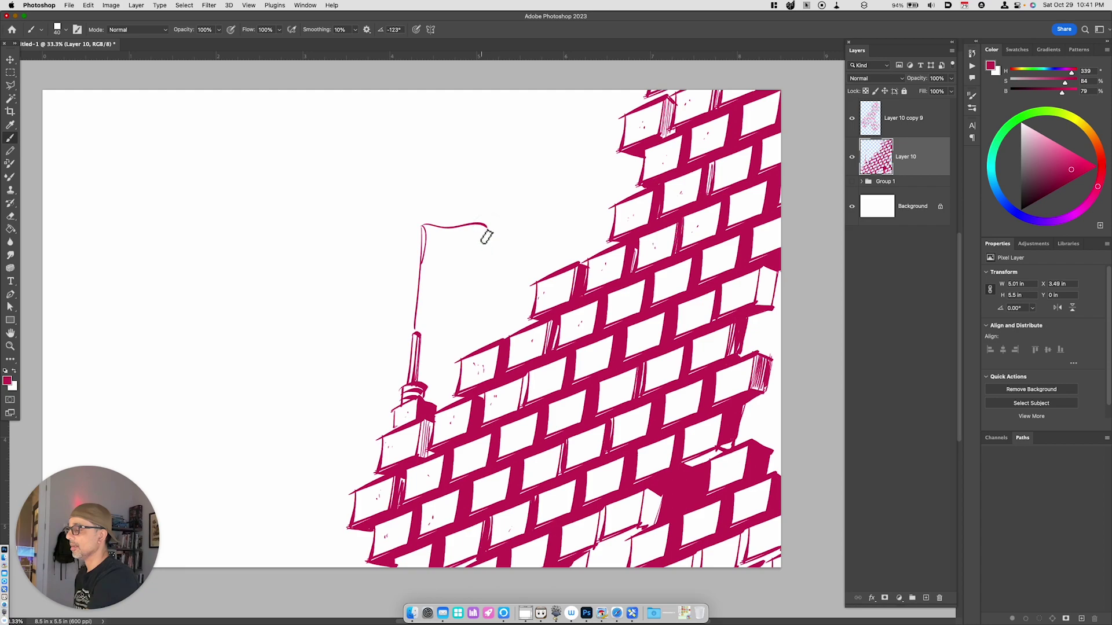
{"action": "left_click_drag", "start_coordinate": [422, 264], "coordinate": [492, 242]}
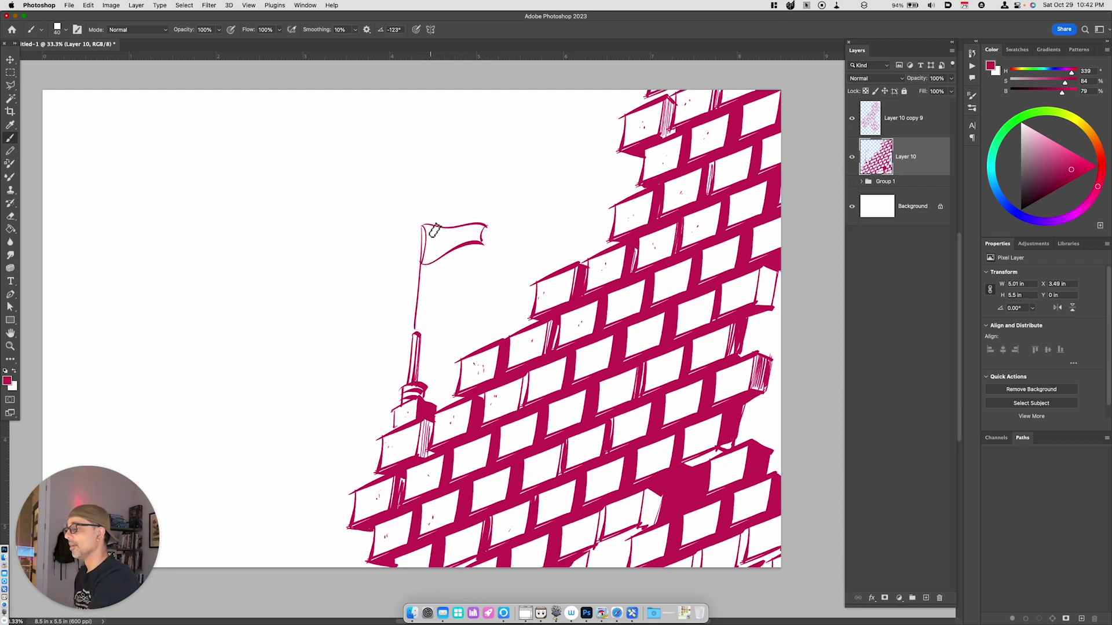
{"action": "left_click_drag", "start_coordinate": [435, 230], "coordinate": [474, 251]}
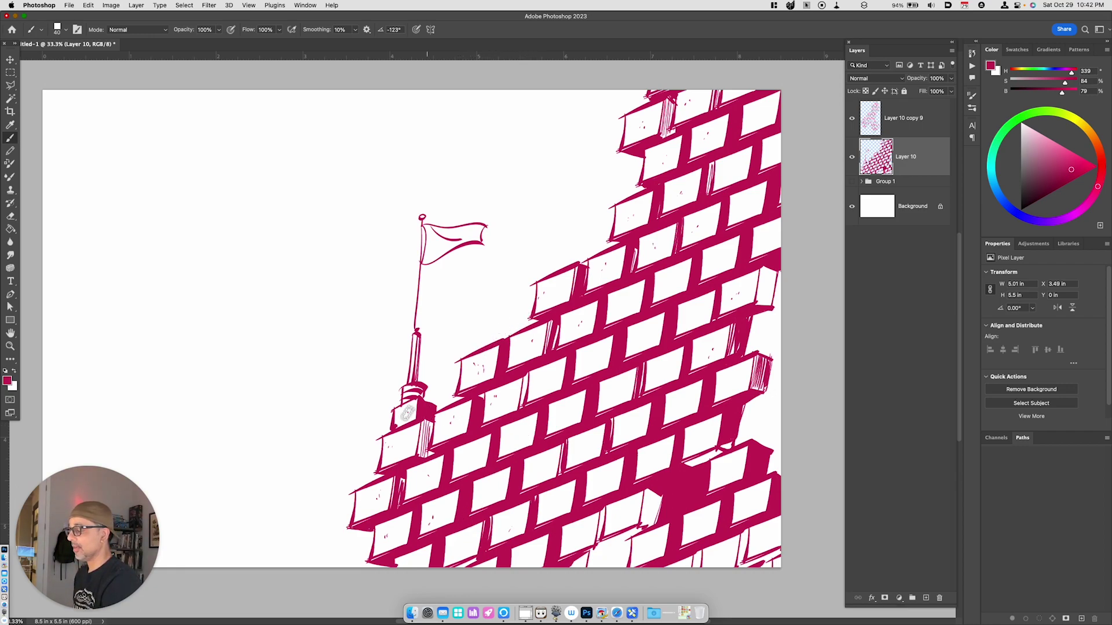
{"action": "key", "text": "b"}
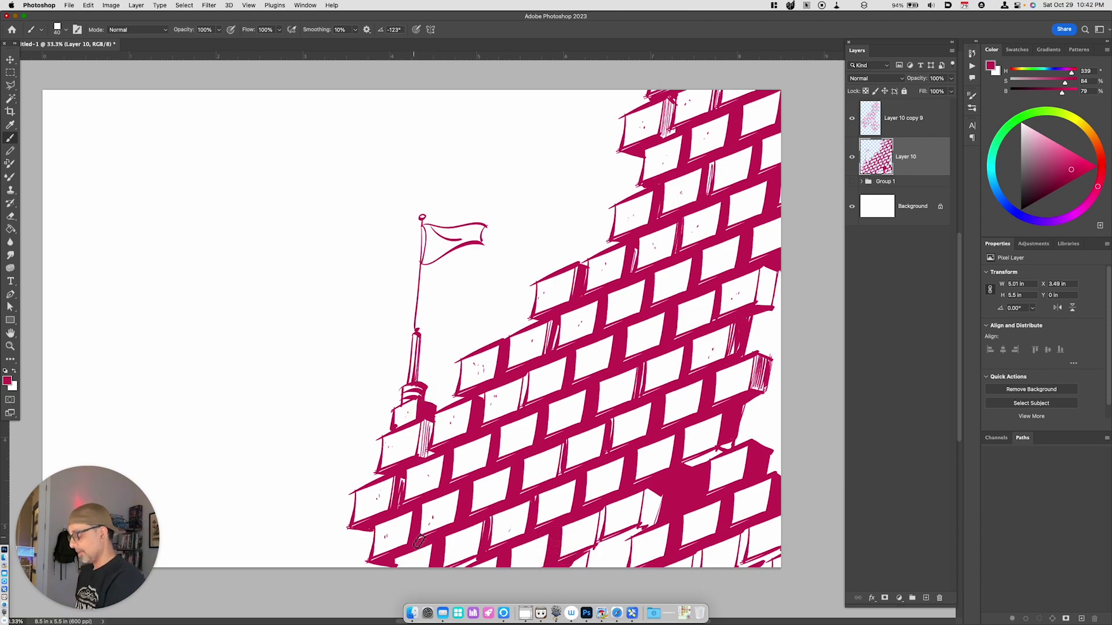
Lasso a stray piece near the turret and cut it away.
{"action": "key", "text": "l"}
{"action": "key", "text": "shift"}
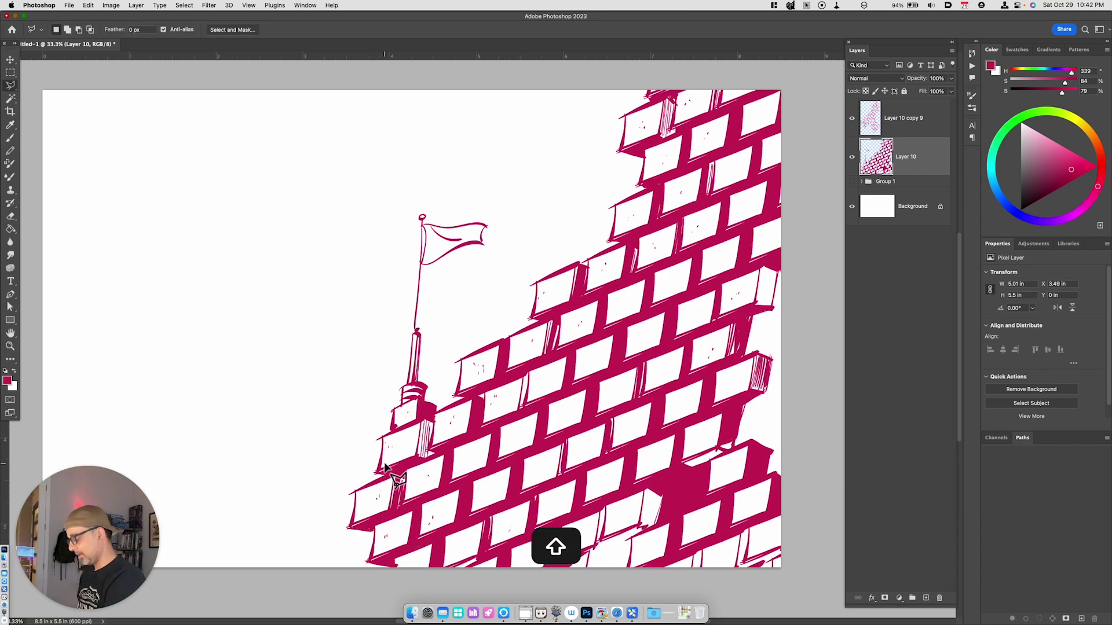
{"action": "key", "text": "shift+l"}
{"action": "key", "text": "super+x"}
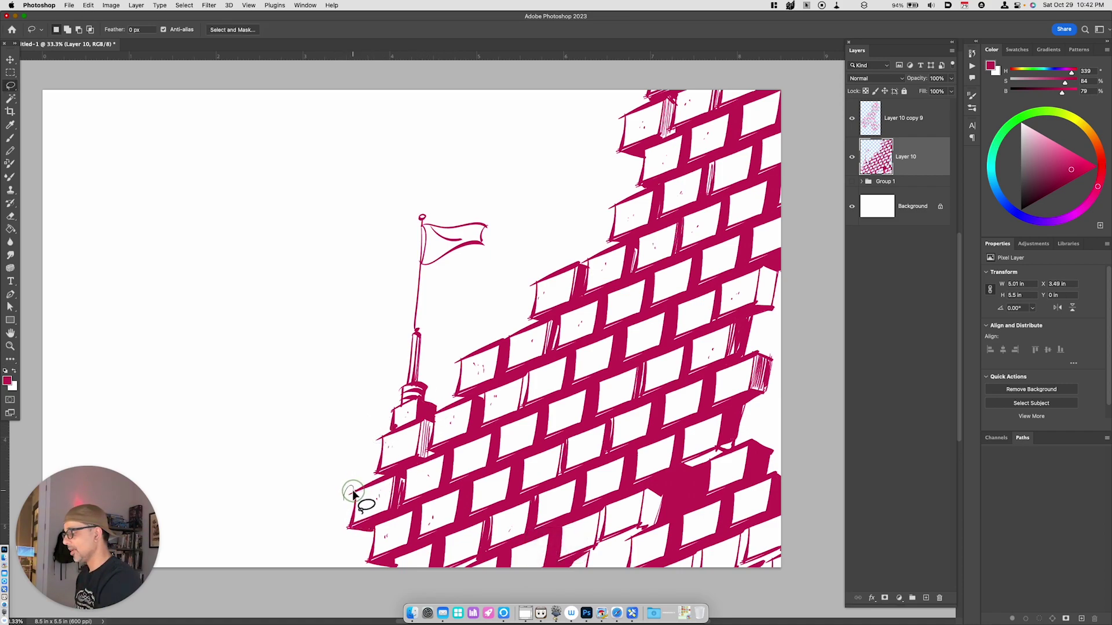
{"action": "key", "text": "super+x"}
{"action": "left_click_drag", "start_coordinate": [469, 372], "coordinate": [454, 383]}
{"action": "key", "text": "super+x"}
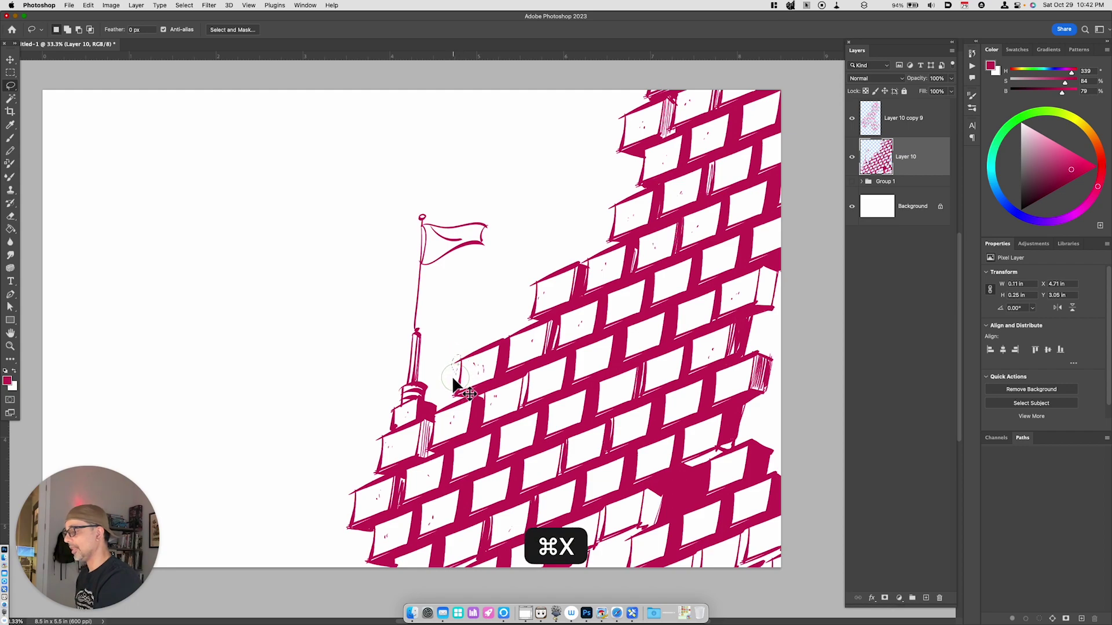
Merge the two wall layers and cut two stray bits from the lower-left edge.
{"action": "left_click", "coordinate": [903, 121], "text": "super"}
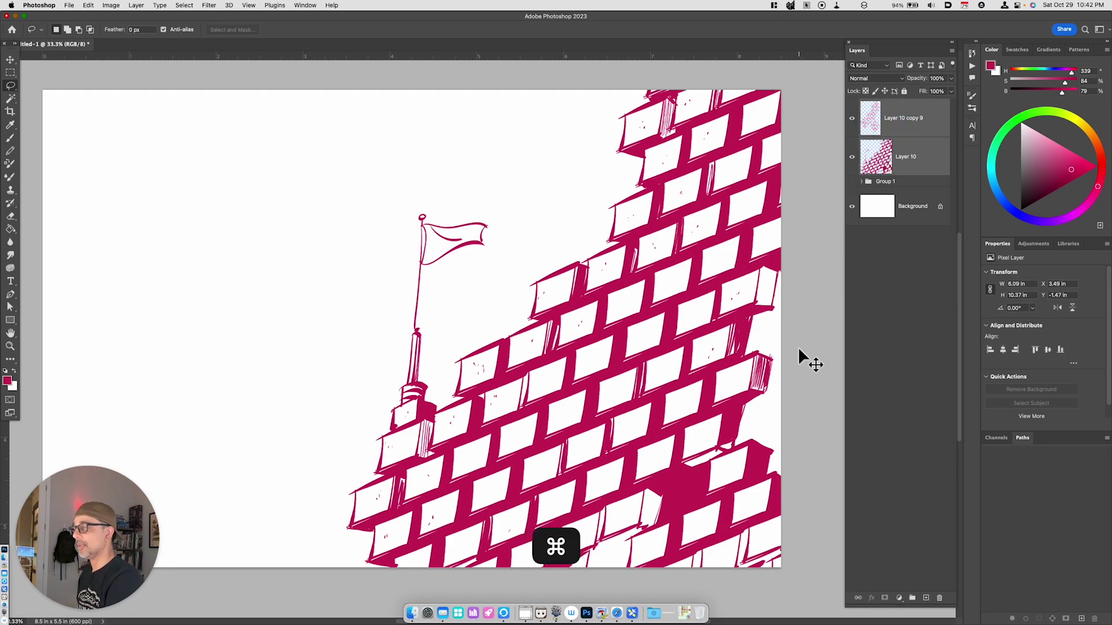
{"action": "key", "text": "super+e"}
{"action": "key", "text": "super+x"}
{"action": "left_click_drag", "start_coordinate": [374, 521], "coordinate": [357, 495]}
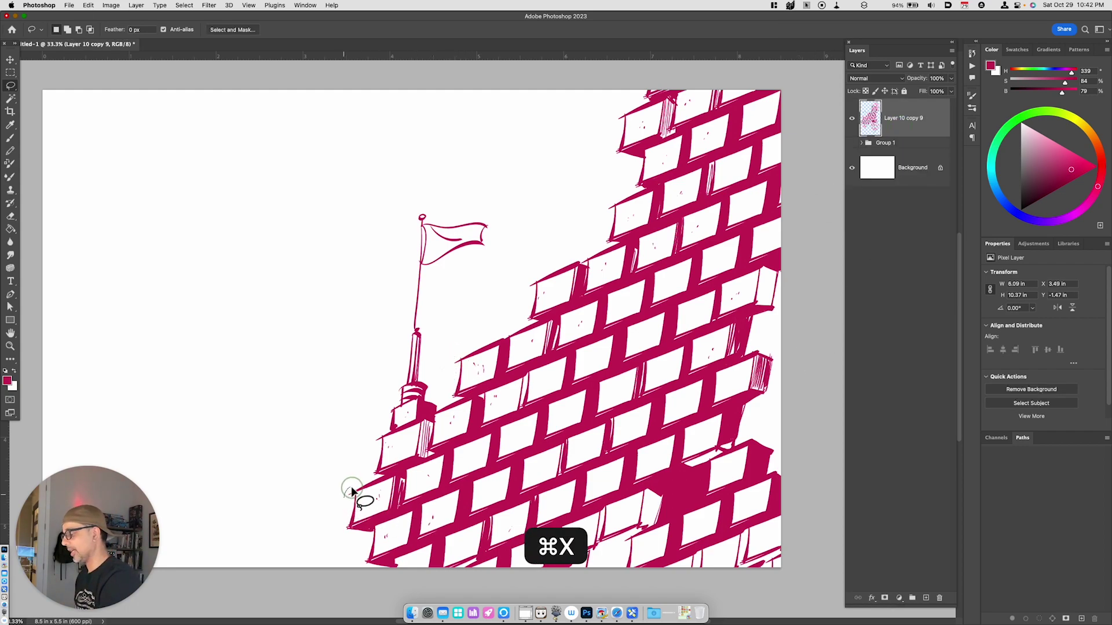
{"action": "key", "text": "super+x"}
{"action": "left_click_drag", "start_coordinate": [371, 435], "coordinate": [385, 478]}
{"action": "key", "text": "super+x"}
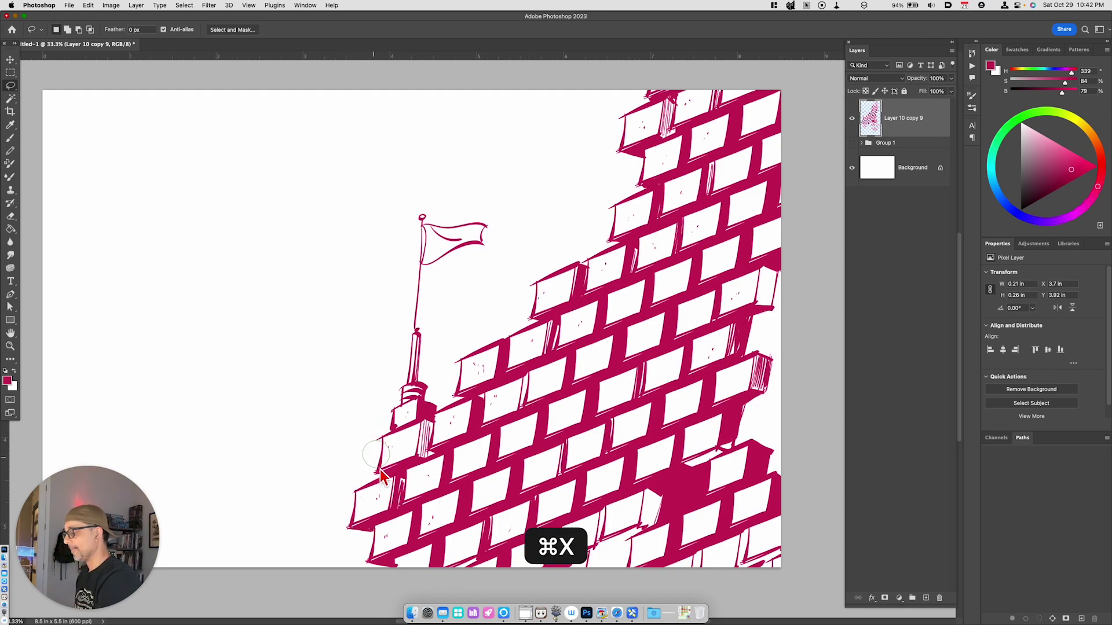
Cut away stray pieces along the middle and top brick edges.
{"action": "left_click_drag", "start_coordinate": [473, 348], "coordinate": [460, 387]}
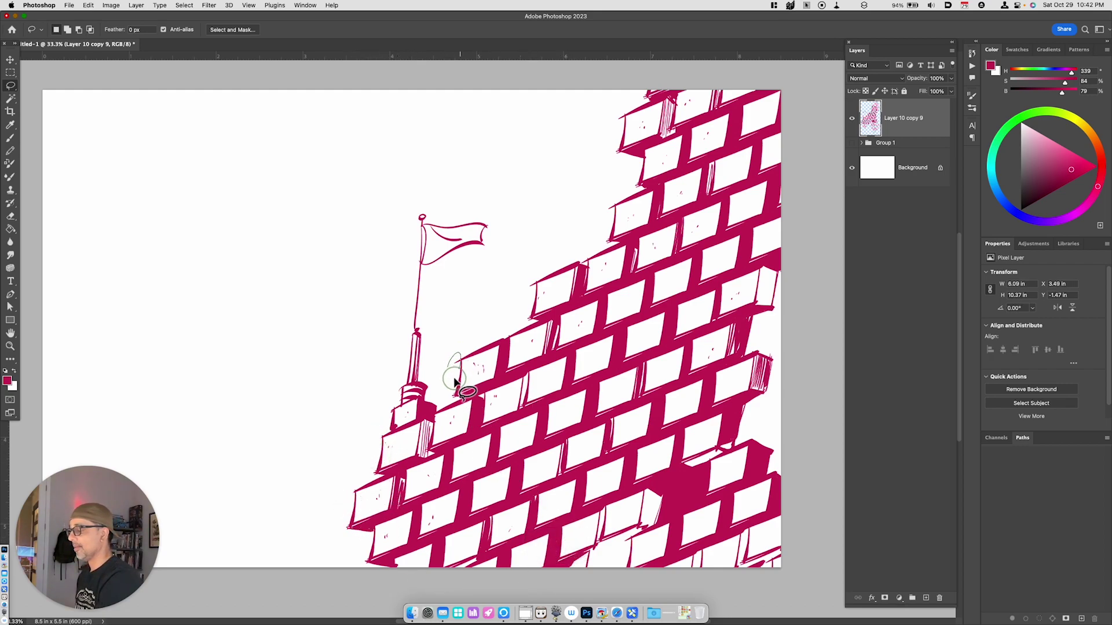
{"action": "key", "text": "super+x"}
{"action": "left_click_drag", "start_coordinate": [535, 274], "coordinate": [527, 329]}
{"action": "key", "text": "super+x"}
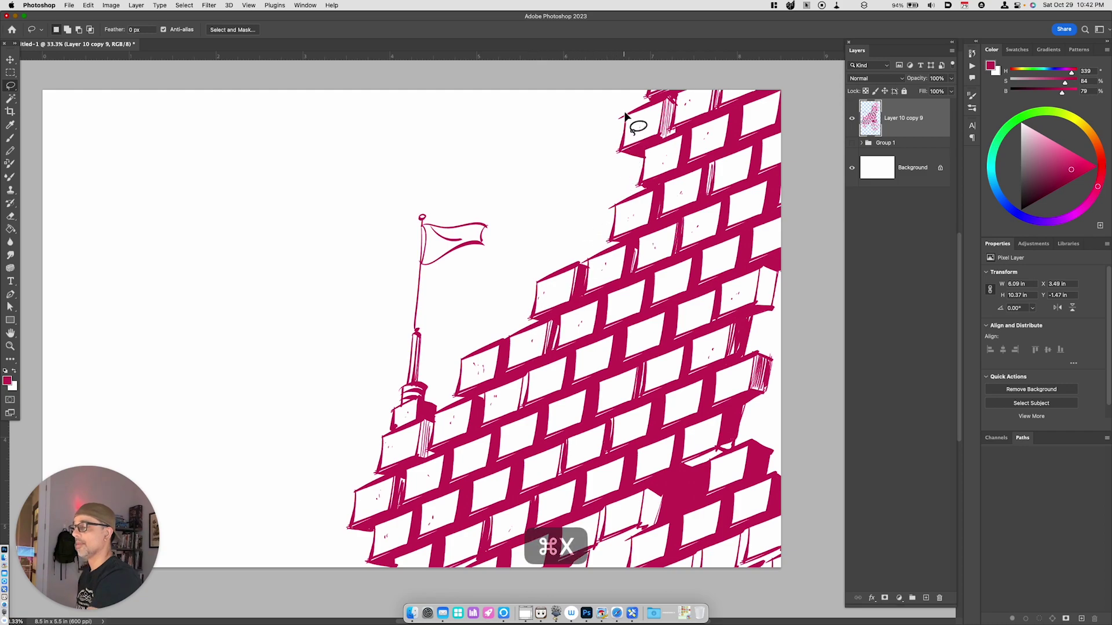
{"action": "mouse_move", "coordinate": [630, 99]}
{"action": "left_mouse_down"}
{"action": "mouse_move", "coordinate": [609, 165]}
{"action": "mouse_move", "coordinate": [635, 199]}
{"action": "mouse_move", "coordinate": [613, 225]}
{"action": "mouse_move", "coordinate": [639, 261]}
{"action": "left_mouse_up"}
{"action": "key", "text": "super+x"}
{"action": "key", "text": "super+x"}
{"action": "key", "text": "super+x"}
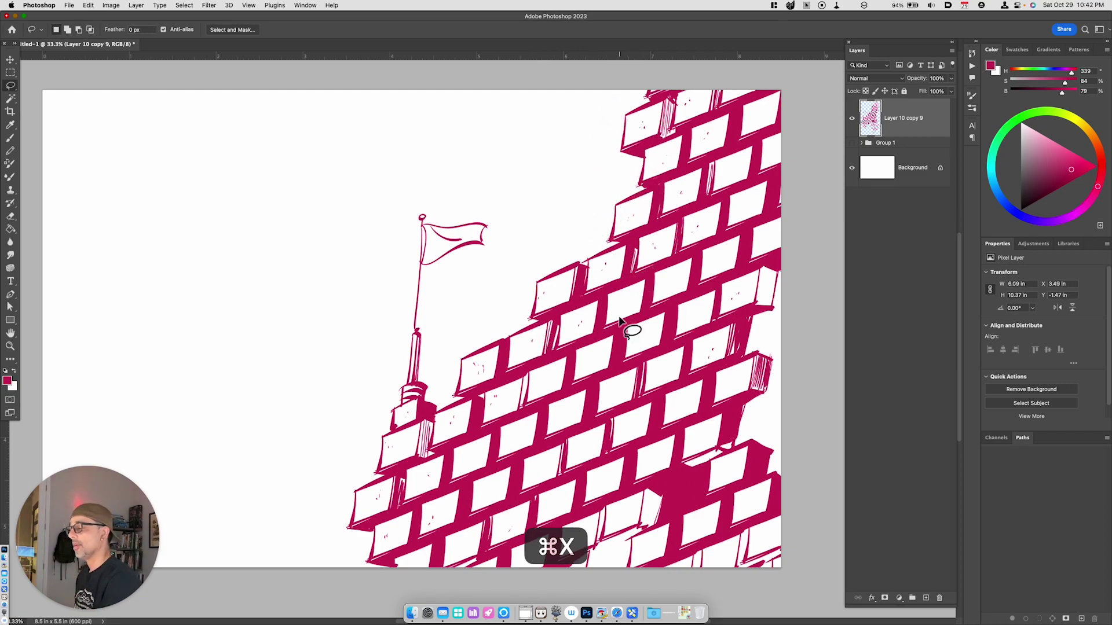
{"action": "key", "text": "w"}
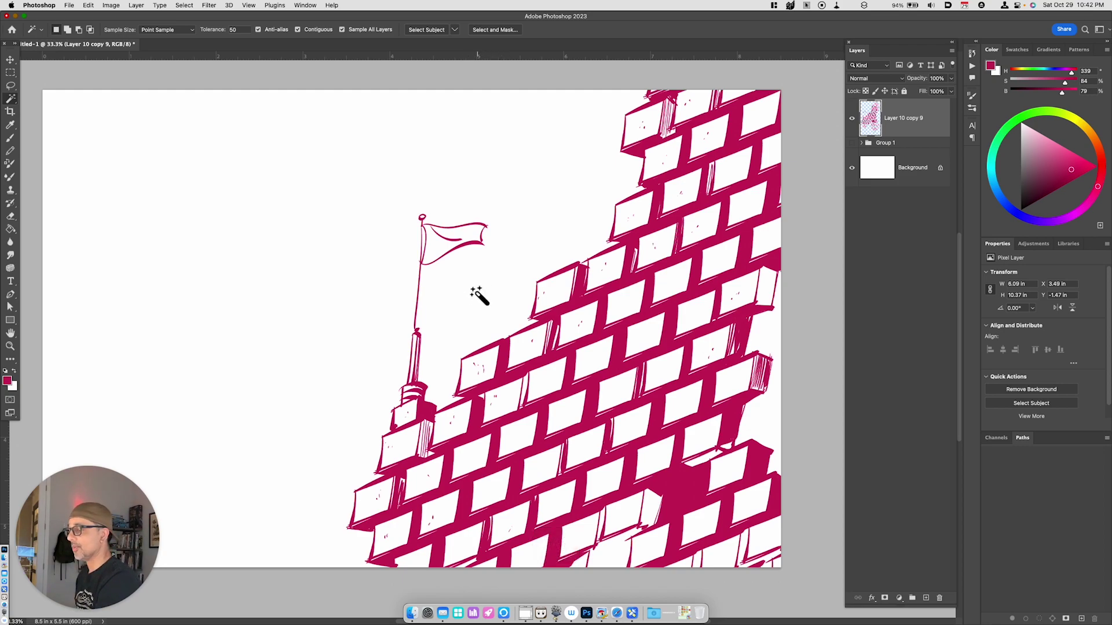
Magic Wand-select the white background and flag interior, then invert the selection to the wall shapes.
{"action": "key", "text": "b"}
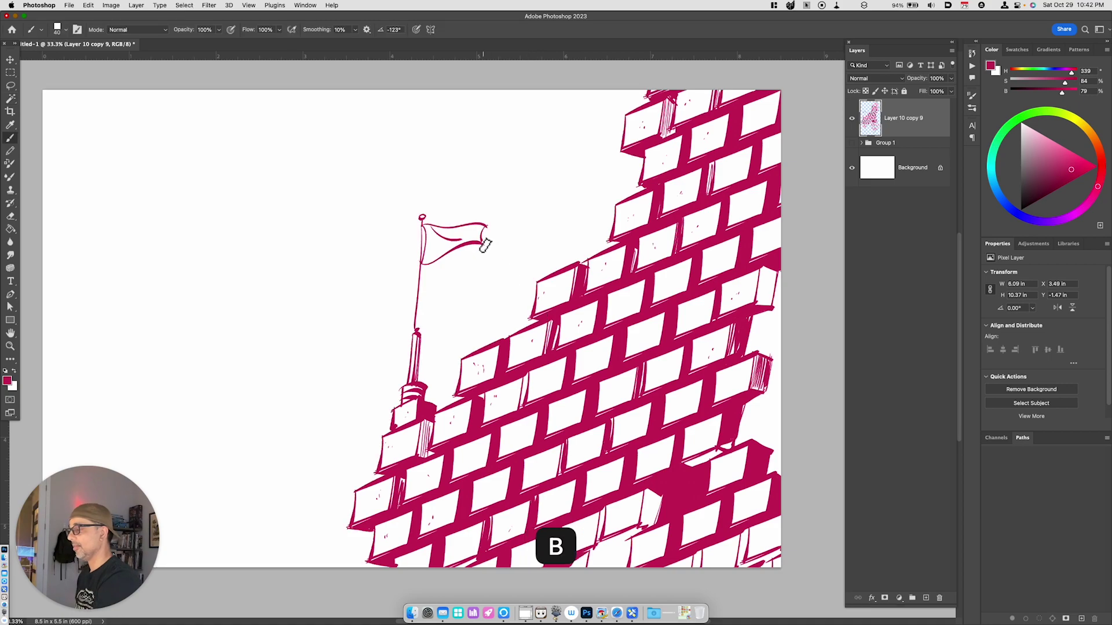
{"action": "key", "text": "w"}
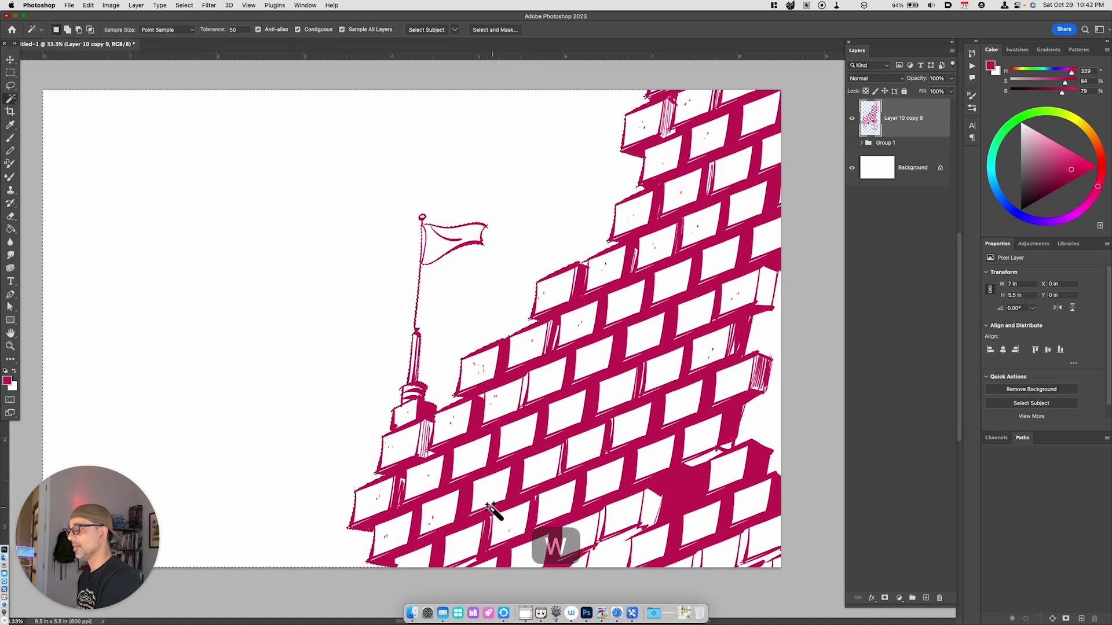
{"action": "left_click", "coordinate": [489, 509]}
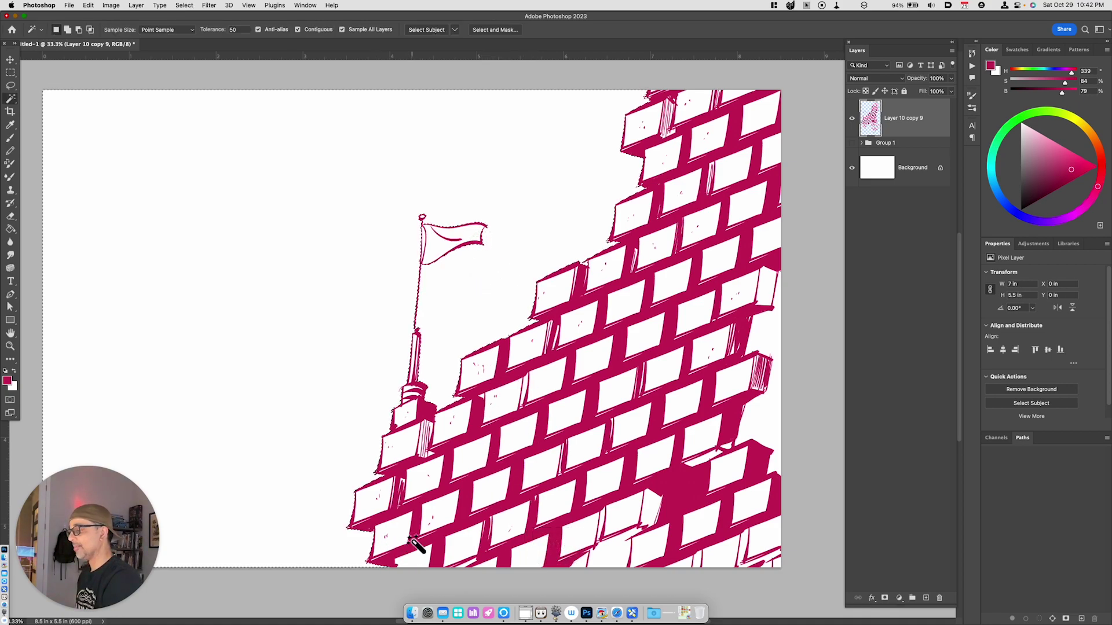
{"action": "key", "text": "shift"}
{"action": "left_click", "coordinate": [420, 233], "text": "shift"}
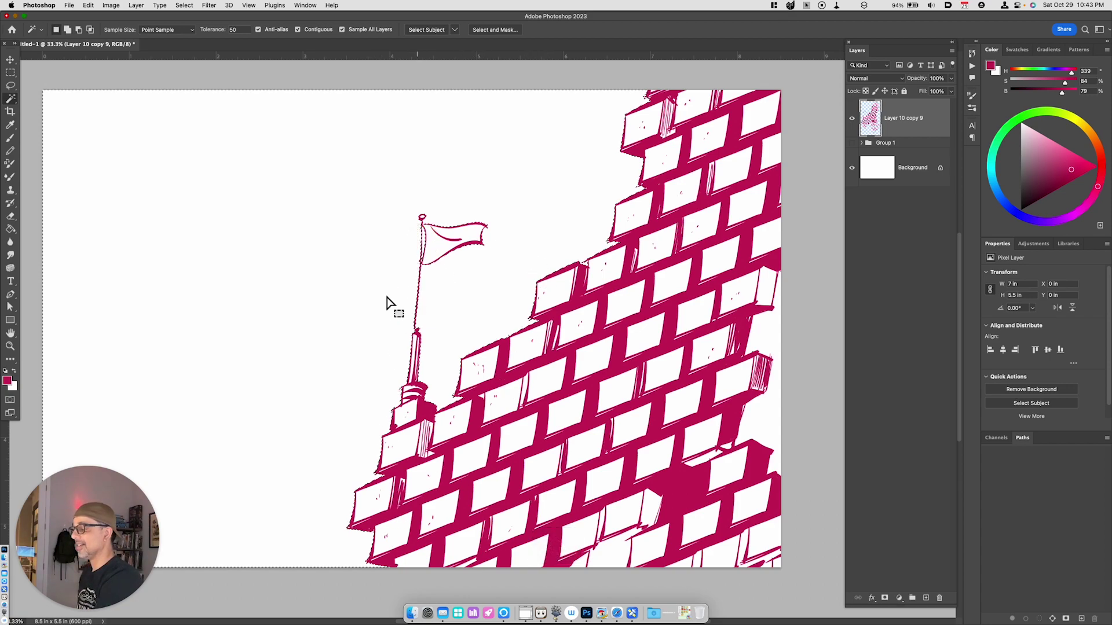
{"action": "left_click", "coordinate": [774, 561], "text": "shift"}
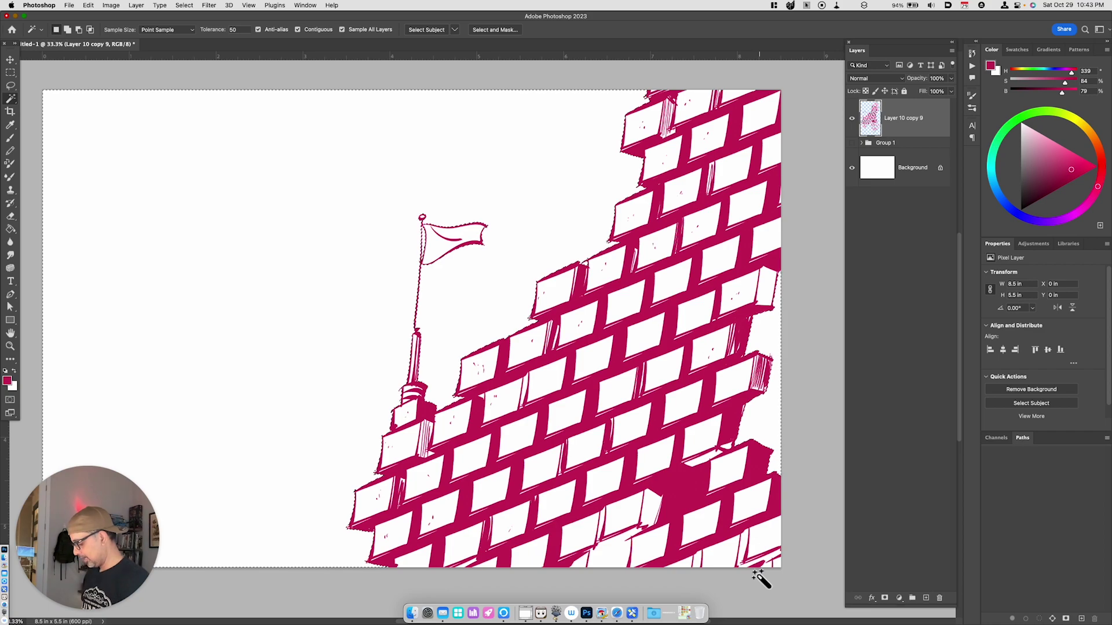
{"action": "key", "text": "shift+super"}
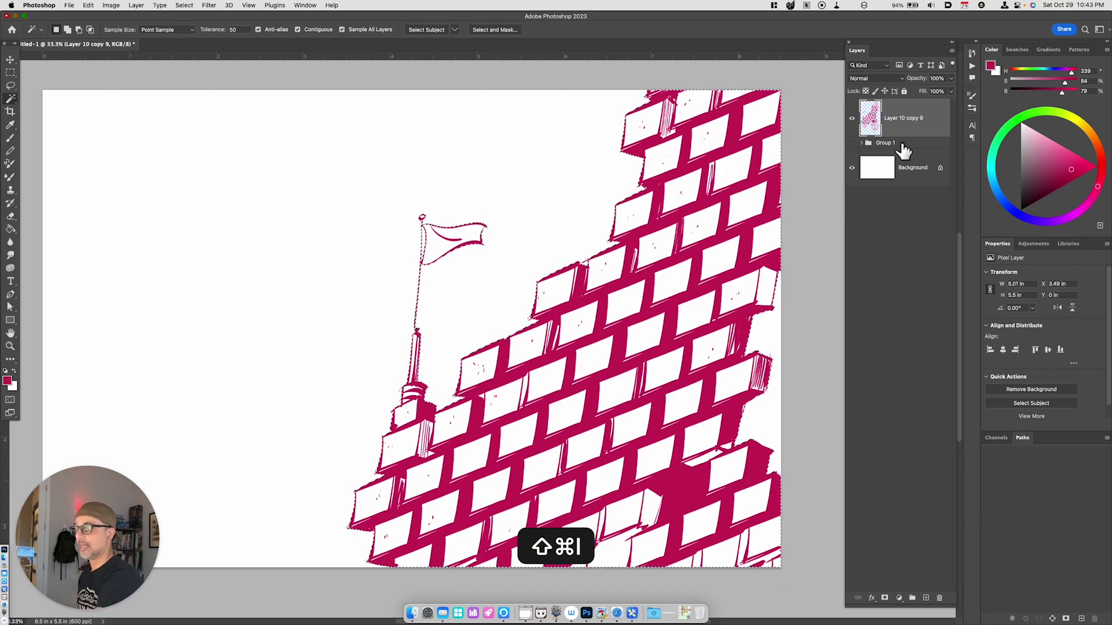
Fill the selection with light pink on a new layer above Group 1, then deselect.
{"action": "left_click", "coordinate": [895, 143]}
{"action": "key", "text": "alt+shift+super+n"}
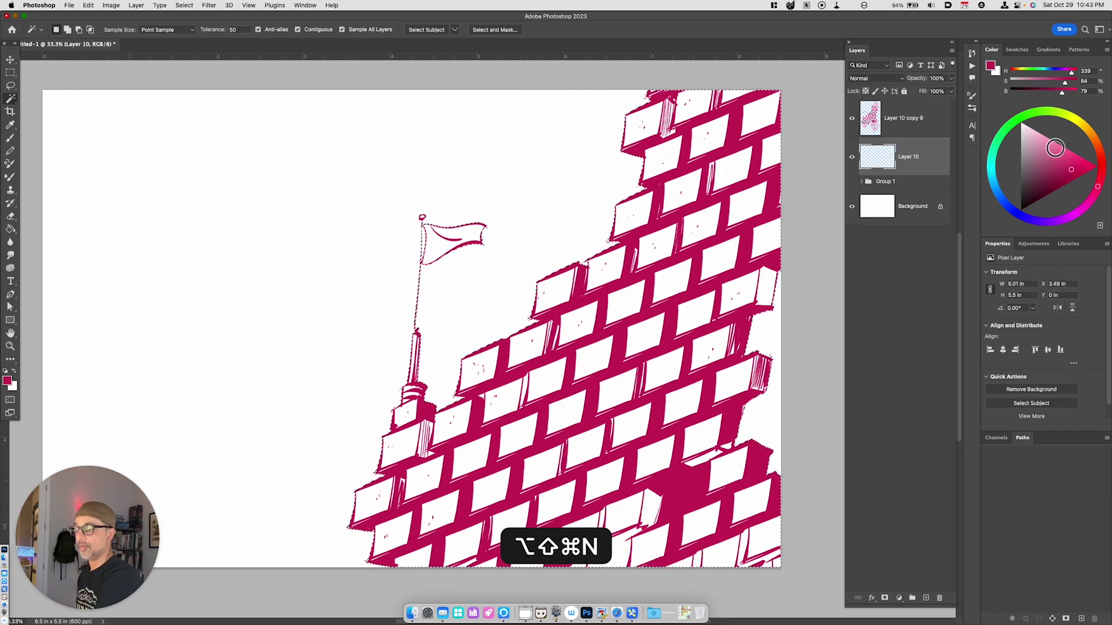
{"action": "left_click", "coordinate": [1049, 146]}
{"action": "key", "text": "alt+BackSpace"}
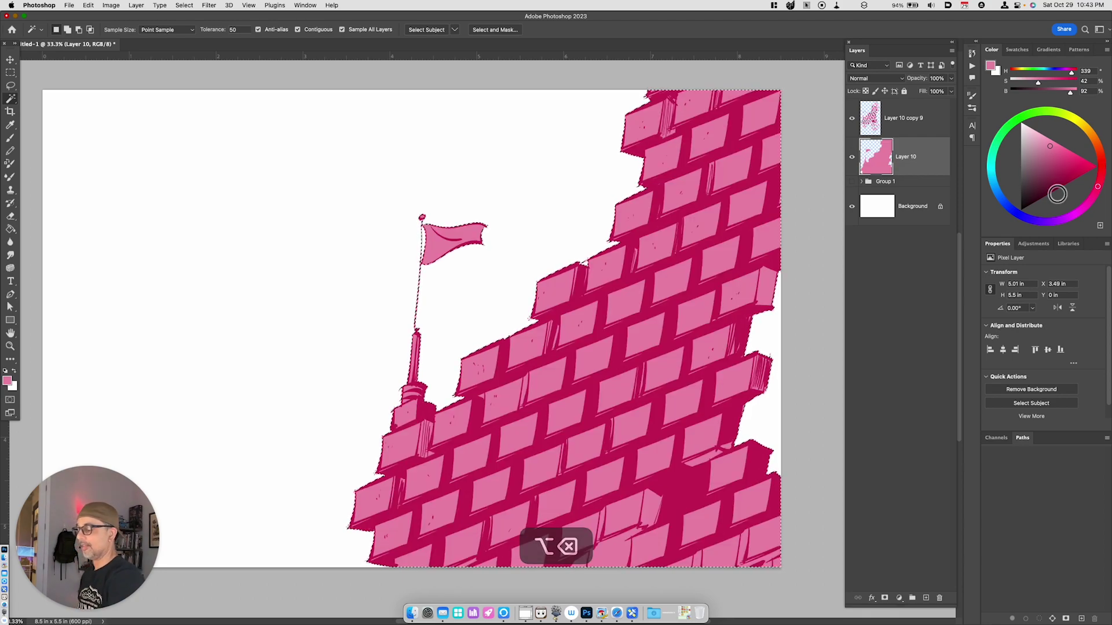
{"action": "key", "text": "super"}
{"action": "key", "text": "super+d"}
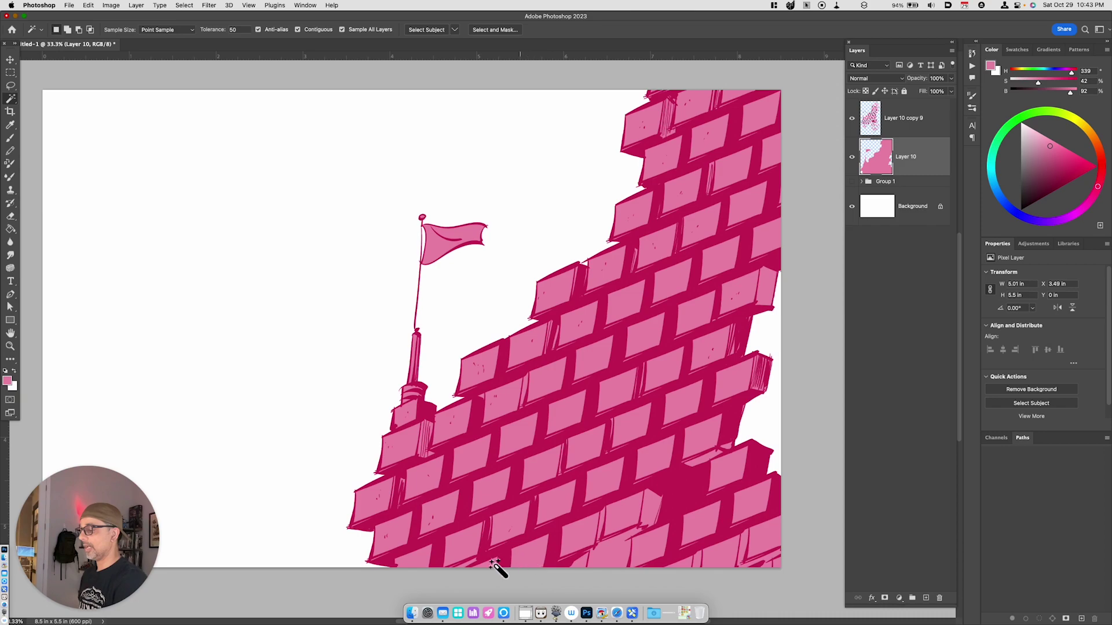
Zoom out to show the whole canvas centred, and select Layer 10 copy 9.
{"action": "key", "text": "super+minus"}
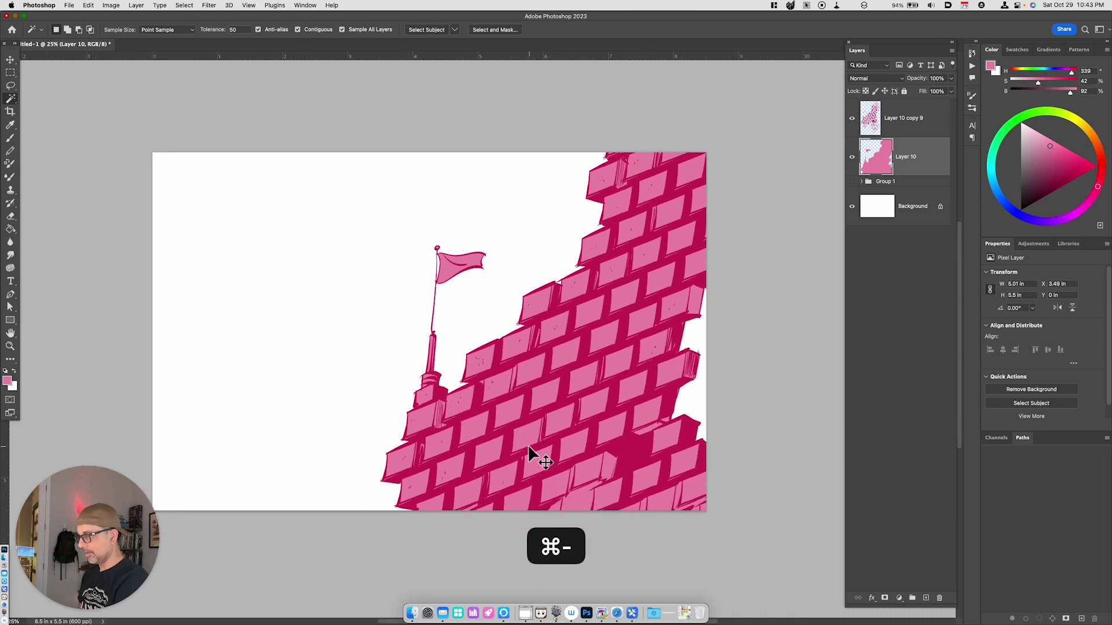
{"action": "key", "text": "super+minus"}
{"action": "left_click_drag", "start_coordinate": [556, 439], "coordinate": [604, 454]}
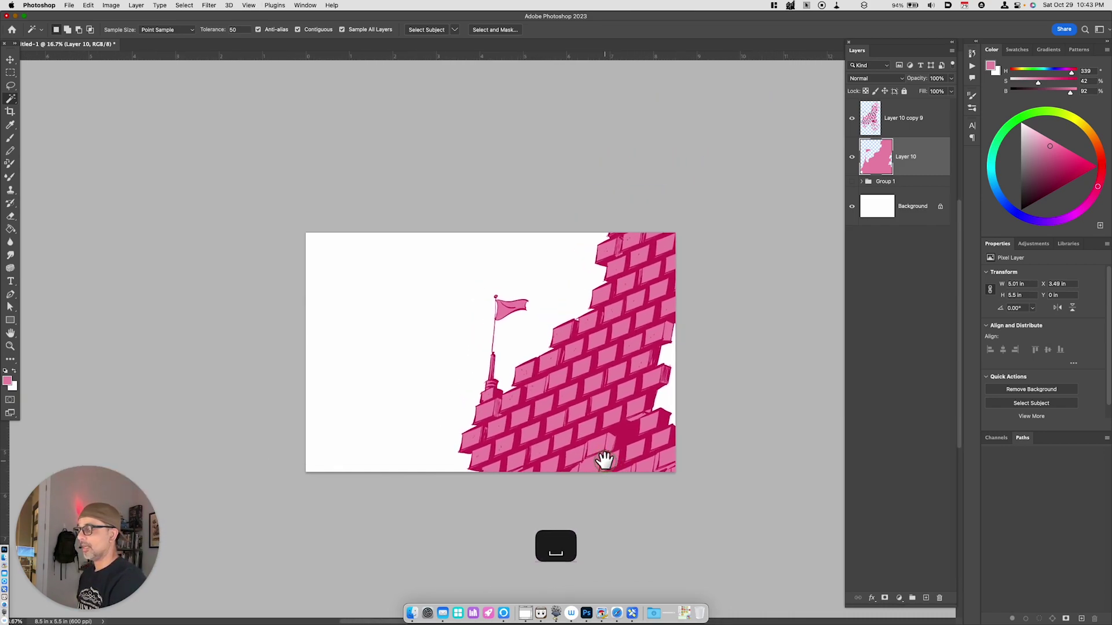
{"action": "left_click", "coordinate": [906, 124]}
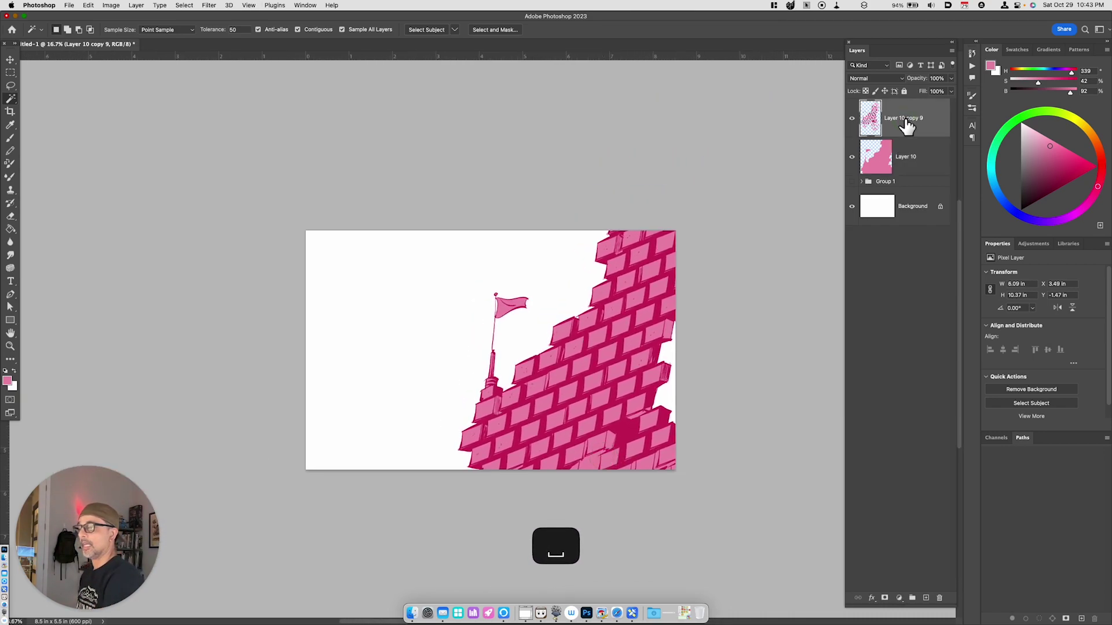
{"action": "left_click", "coordinate": [89, 6]}
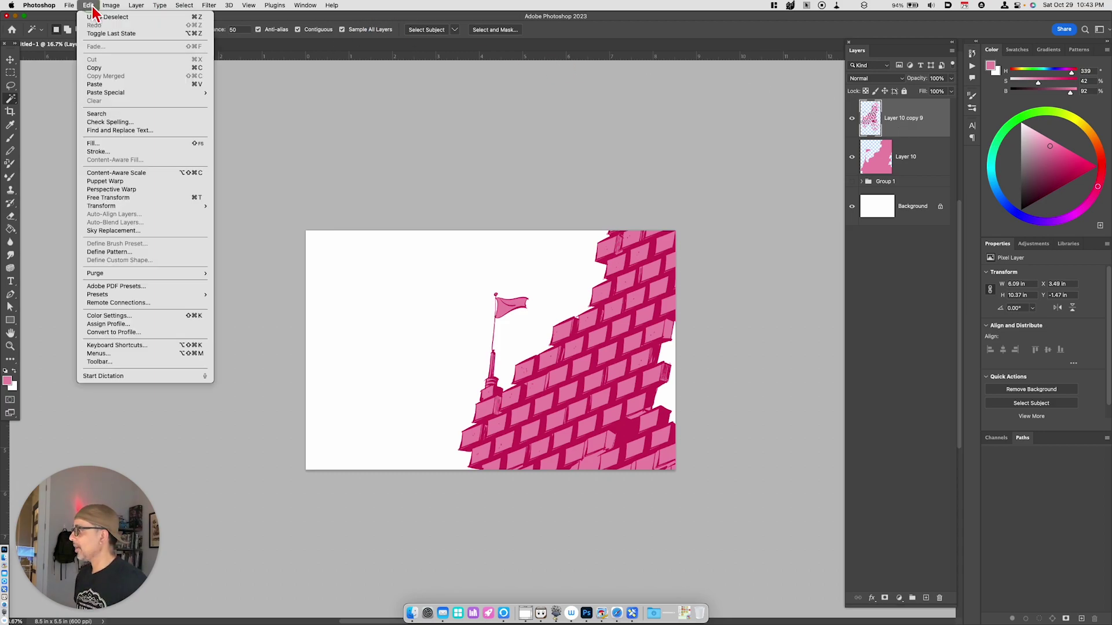
{"action": "left_click", "coordinate": [161, 346]}
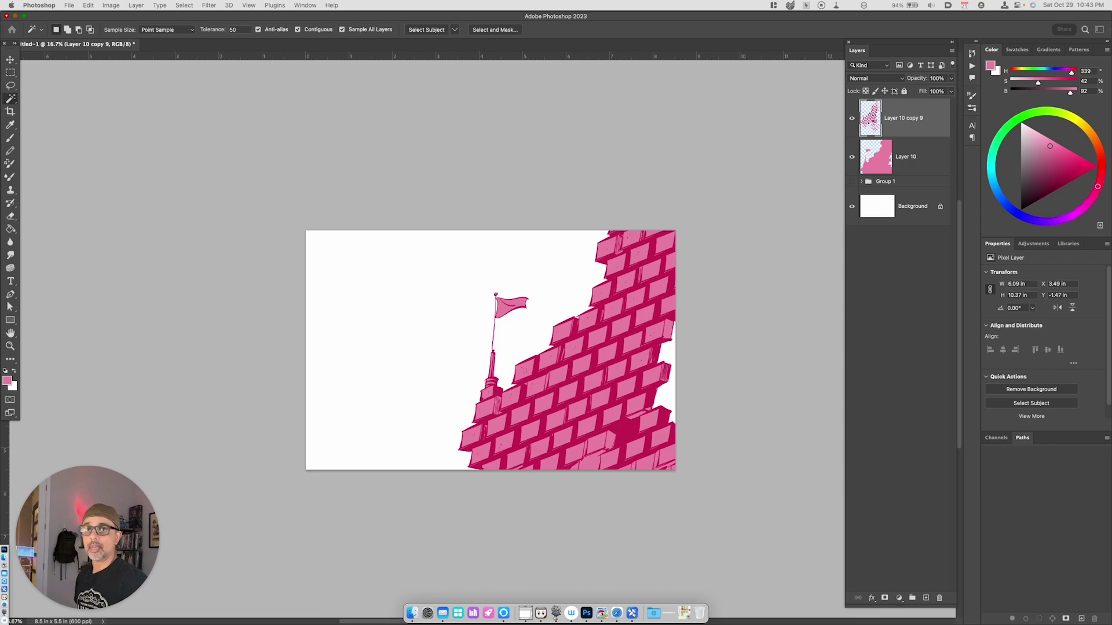
{"action": "left_click_drag", "start_coordinate": [781, 247], "coordinate": [417, 185]}
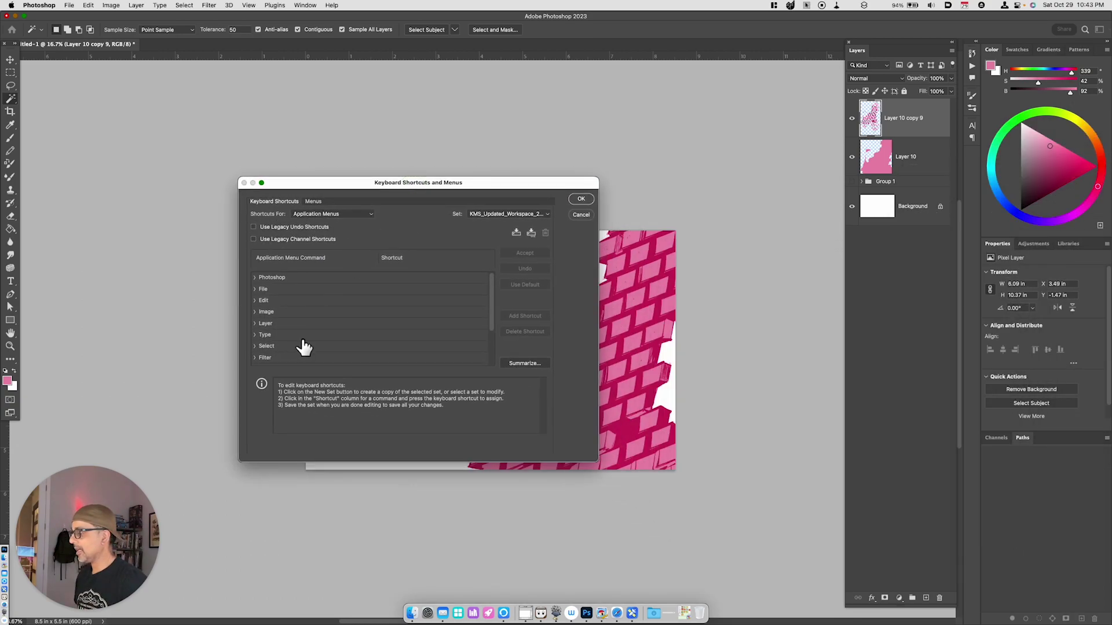
{"action": "left_click_drag", "start_coordinate": [496, 323], "coordinate": [490, 373]}
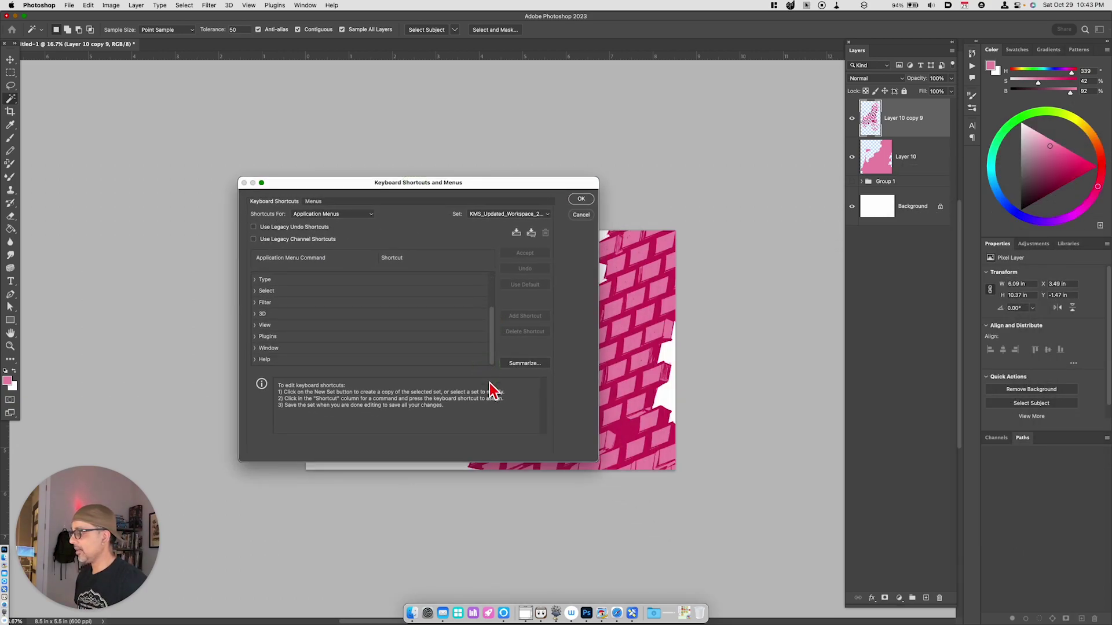
{"action": "left_click_drag", "start_coordinate": [490, 323], "coordinate": [500, 295]}
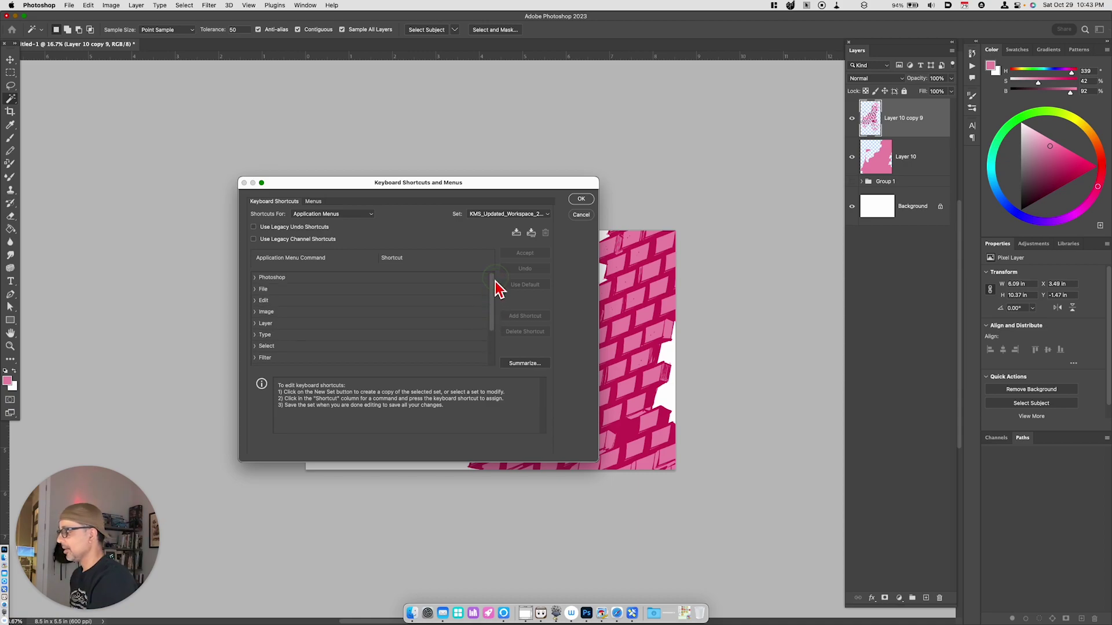
{"action": "left_click", "coordinate": [262, 302]}
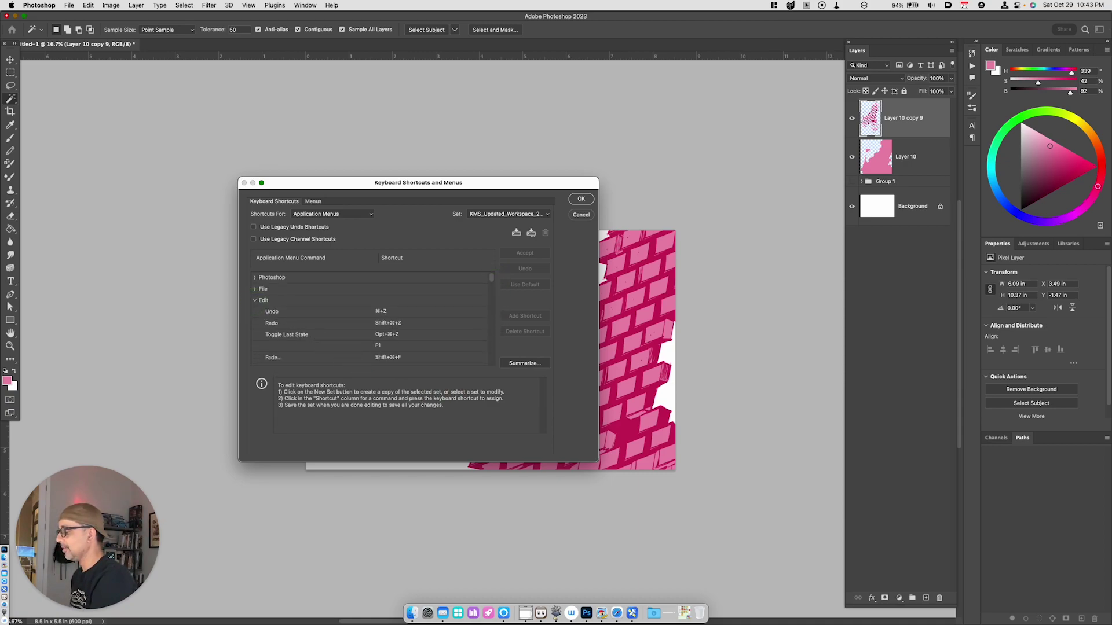
{"action": "left_click_drag", "start_coordinate": [492, 289], "coordinate": [492, 328]}
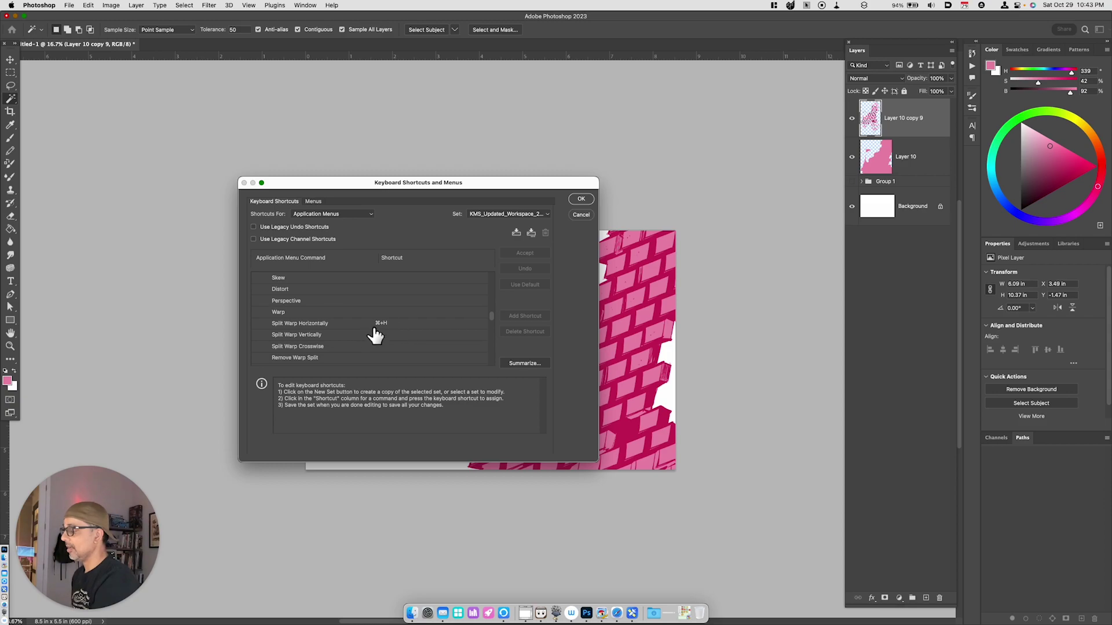
{"action": "left_click_drag", "start_coordinate": [492, 322], "coordinate": [493, 329]}
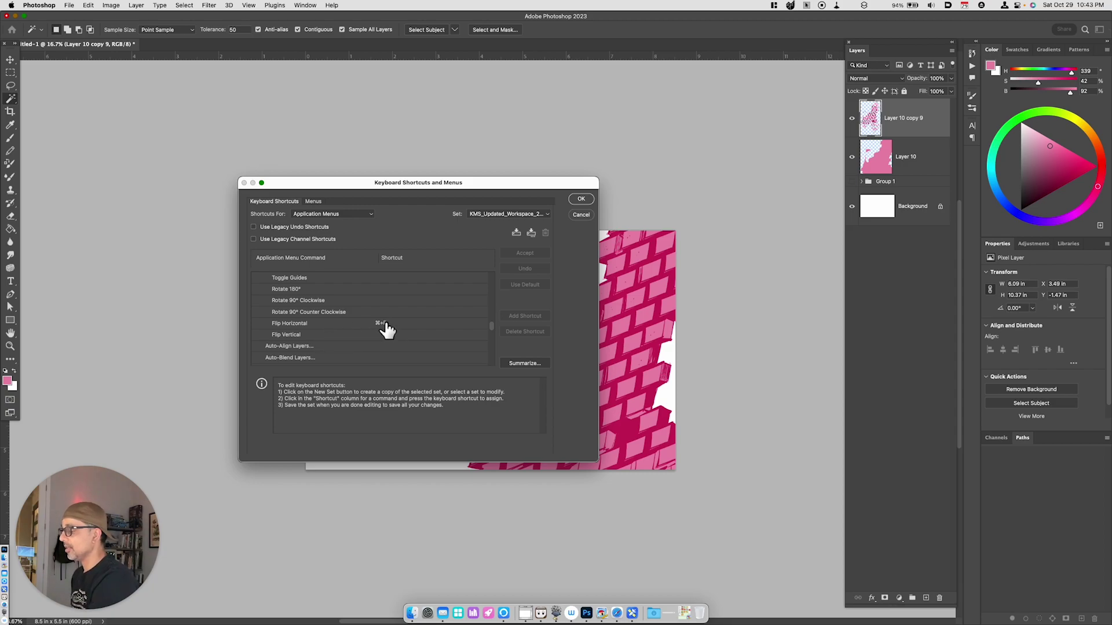
{"action": "left_click", "coordinate": [582, 198]}
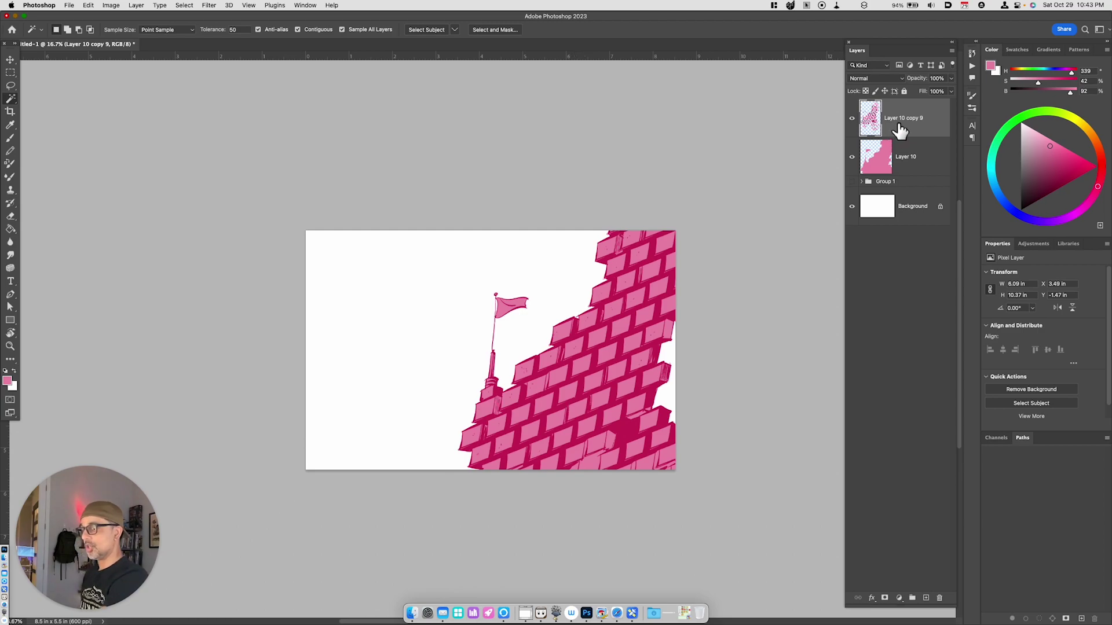
Group Layer 10 copy 9 and Layer 10 as 'wall1', then duplicate the group.
{"action": "key", "text": "shift"}
{"action": "left_click", "coordinate": [905, 165], "text": "shift"}
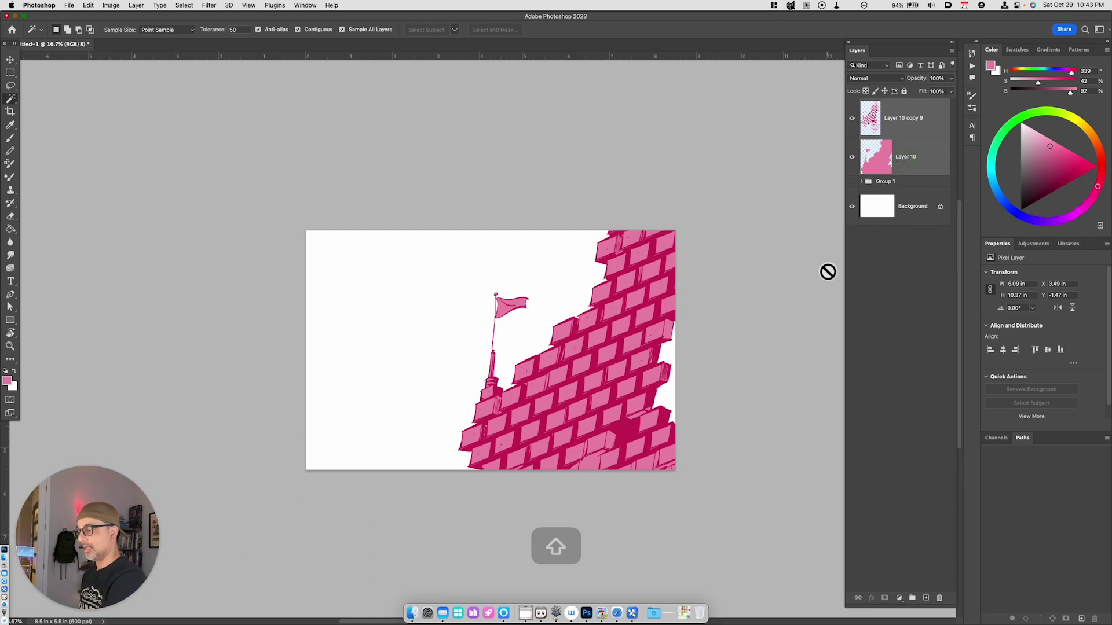
{"action": "key", "text": "super"}
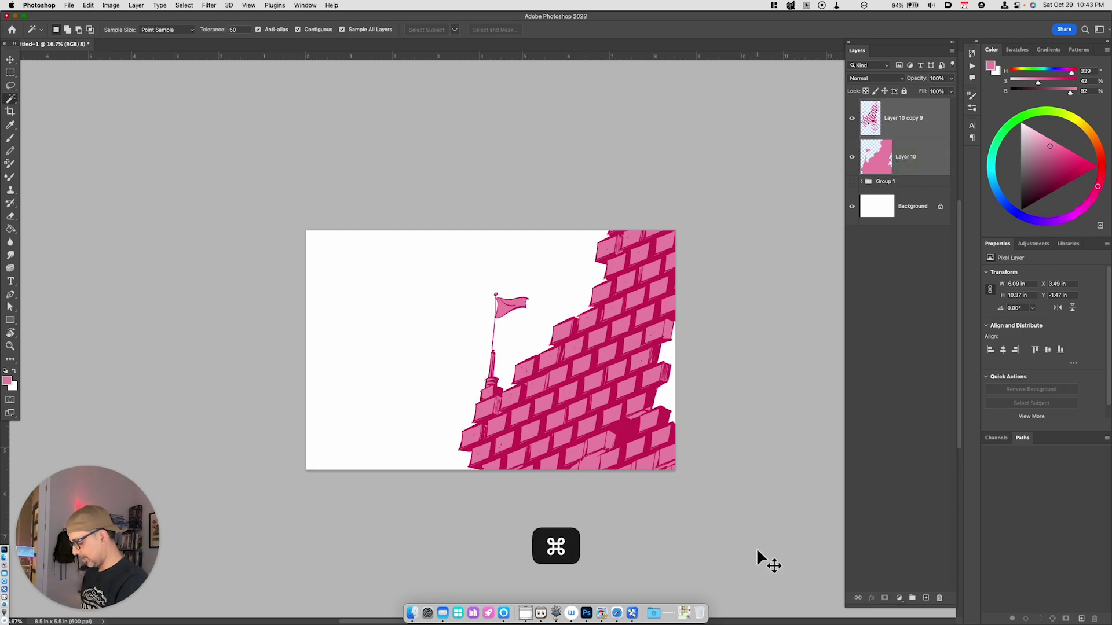
{"action": "key", "text": "super+g"}
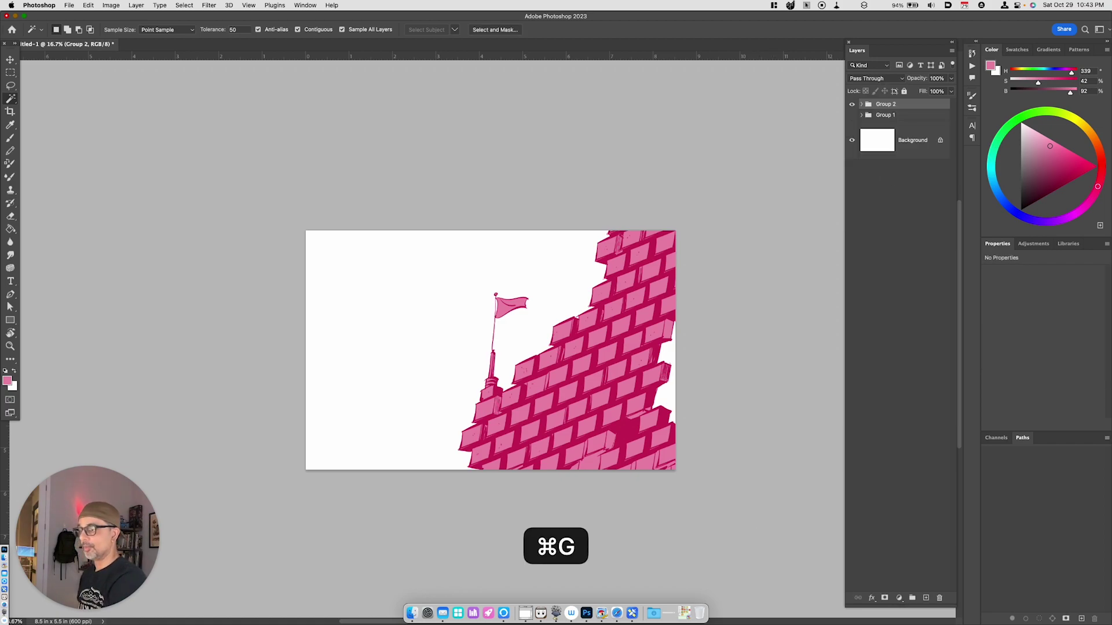
{"action": "type", "text": "wall"}
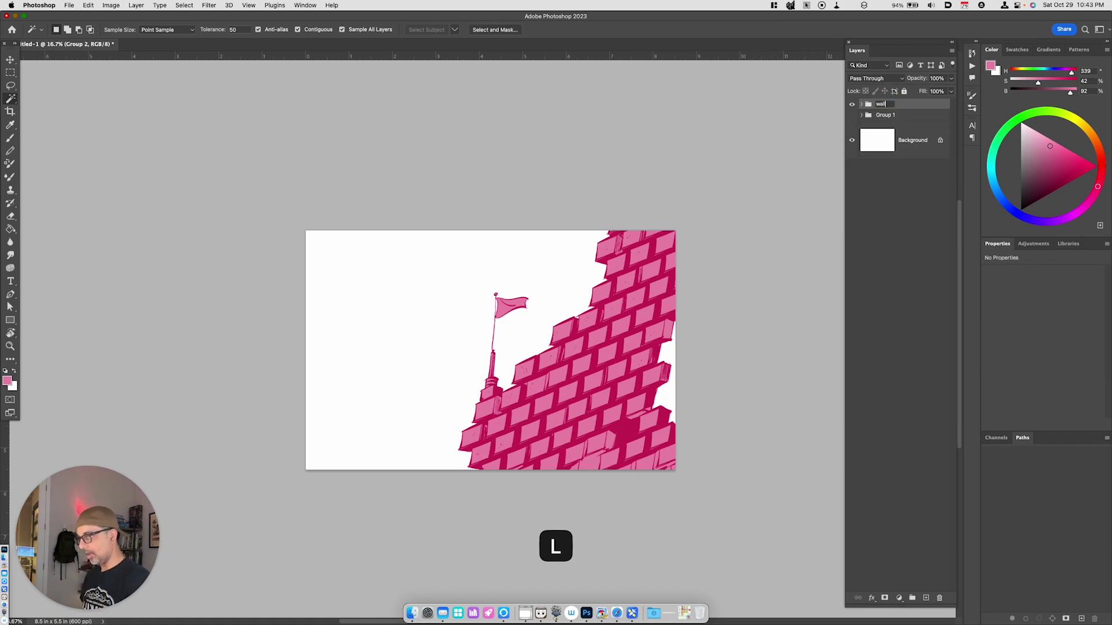
{"action": "type", "text": "1"}
{"action": "key", "text": "Return"}
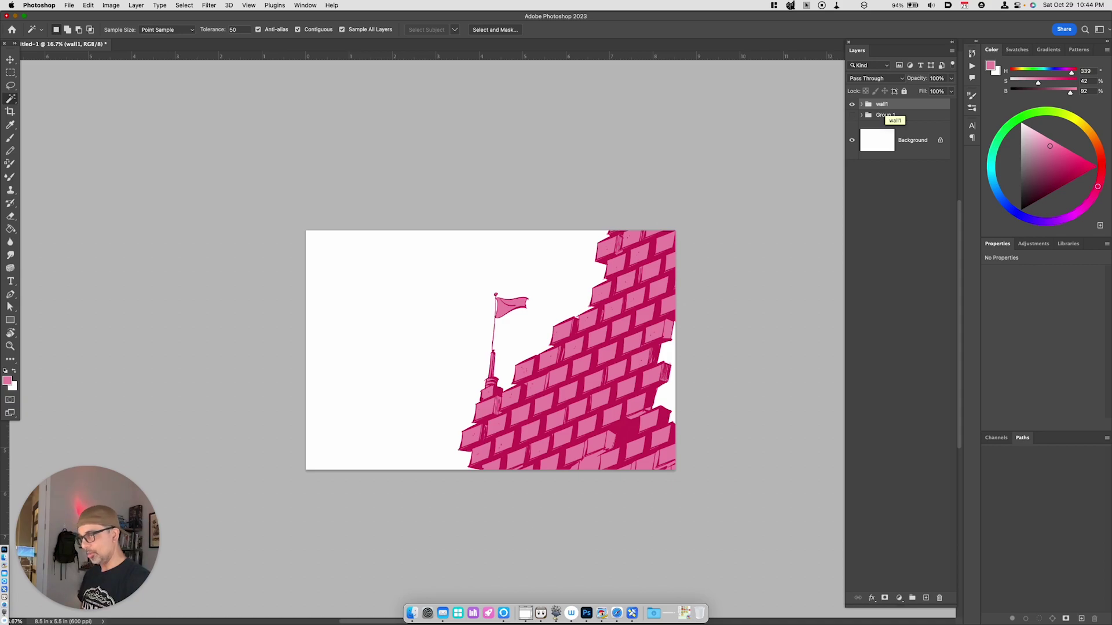
{"action": "key", "text": "super+j"}
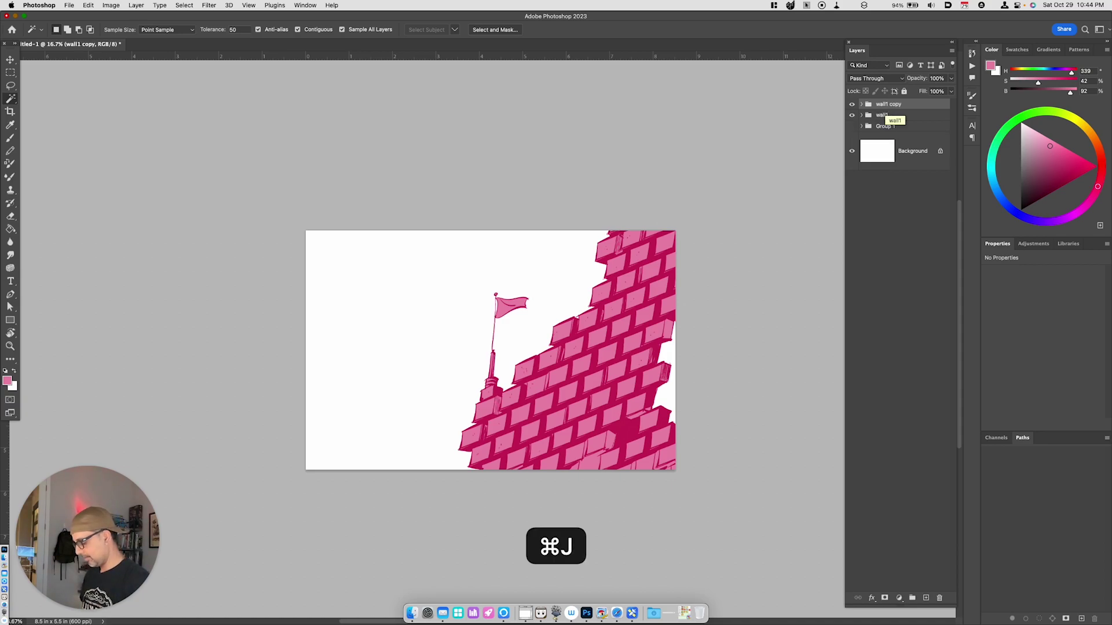
{"action": "key", "text": "v"}
Move the wall1 copy left, flip it horizontally, and place it on the canvas's left side.
{"action": "left_click_drag", "start_coordinate": [670, 385], "coordinate": [470, 410]}
{"action": "key", "text": "super"}
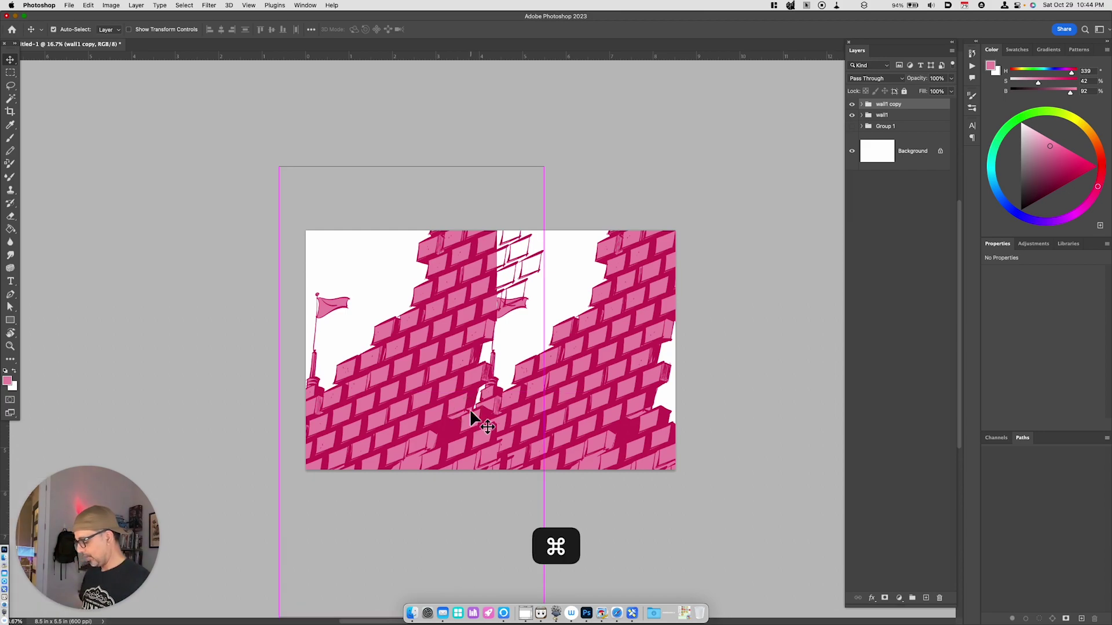
{"action": "key", "text": "super+f"}
{"action": "key", "text": "v"}
{"action": "left_click_drag", "start_coordinate": [486, 411], "coordinate": [376, 392]}
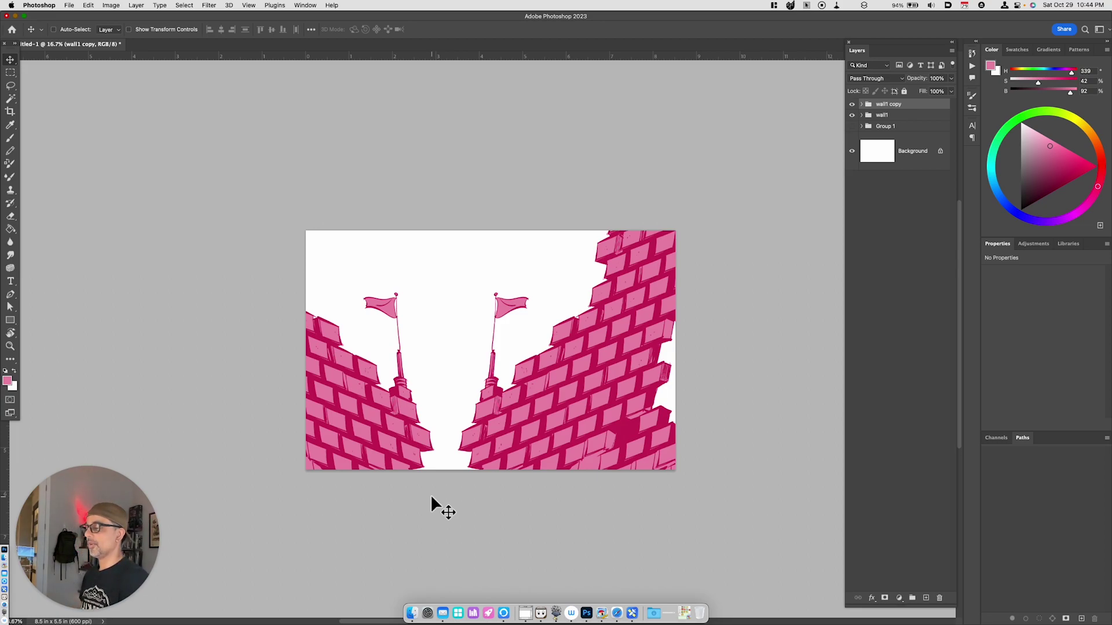
{"action": "left_click", "coordinate": [863, 104]}
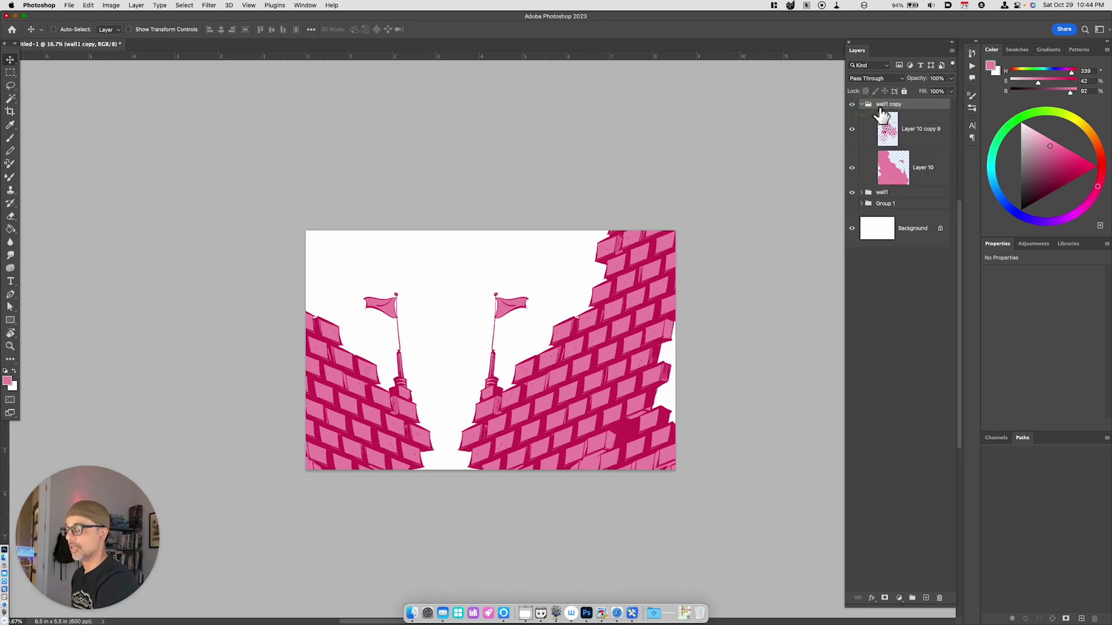
Cut the left wall's flag and pole outline from Layer 10 copy 9.
{"action": "left_click", "coordinate": [926, 144]}
{"action": "key", "text": "l"}
{"action": "mouse_move", "coordinate": [357, 297]}
{"action": "left_mouse_down"}
{"action": "mouse_move", "coordinate": [410, 310]}
{"action": "mouse_move", "coordinate": [374, 334]}
{"action": "left_mouse_up"}
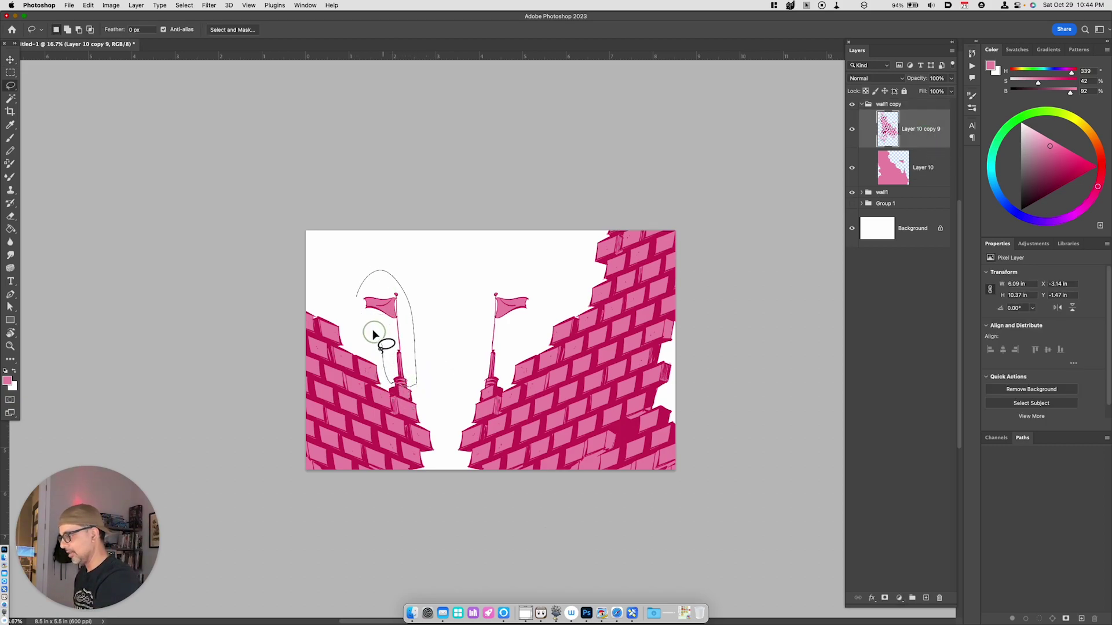
{"action": "key", "text": "super+x"}
Cut the left flag and pole's pink fill from Layer 10.
{"action": "left_click", "coordinate": [921, 169]}
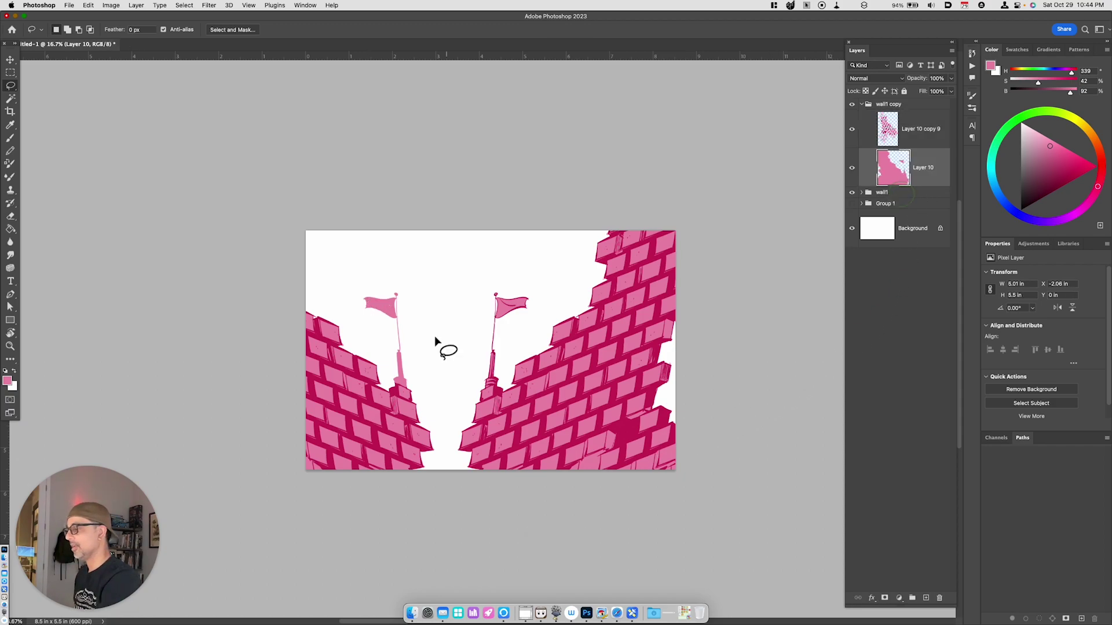
{"action": "mouse_move", "coordinate": [351, 297]}
{"action": "left_mouse_down"}
{"action": "mouse_move", "coordinate": [419, 359]}
{"action": "mouse_move", "coordinate": [401, 388]}
{"action": "mouse_move", "coordinate": [388, 383]}
{"action": "left_mouse_up"}
{"action": "key", "text": "super+x"}
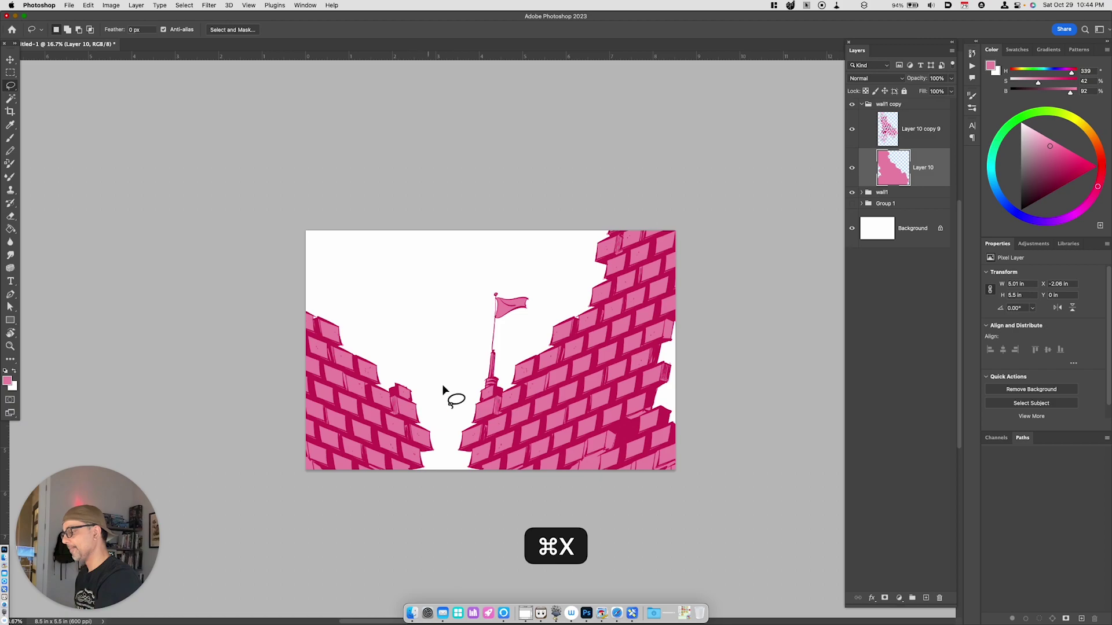